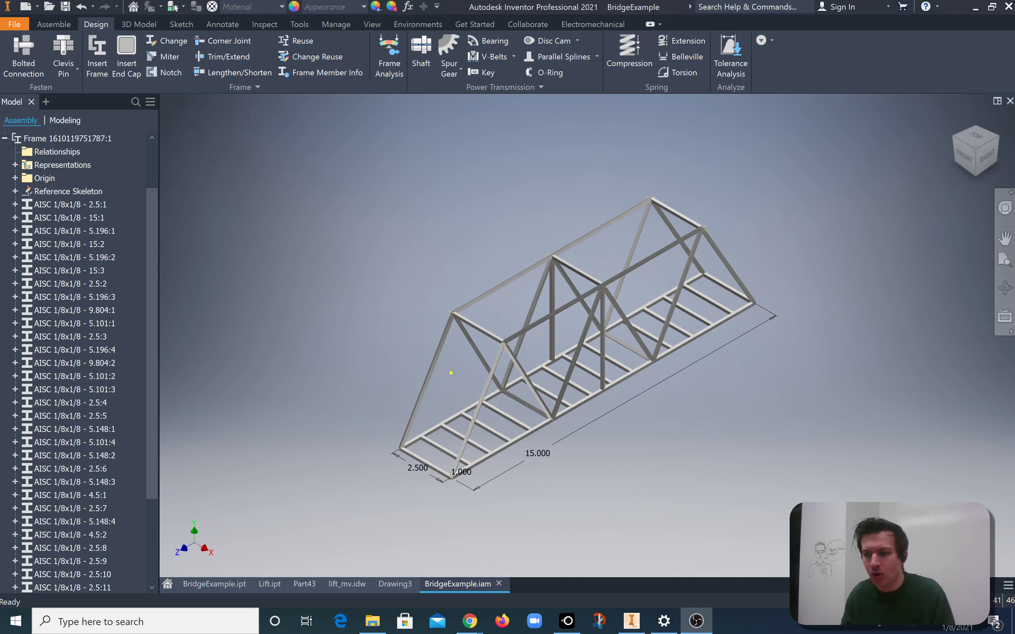
- Enter the Frame Analysis environment and create a static analysis simulation of the bridge named Simulation:1
left_click(389, 59)
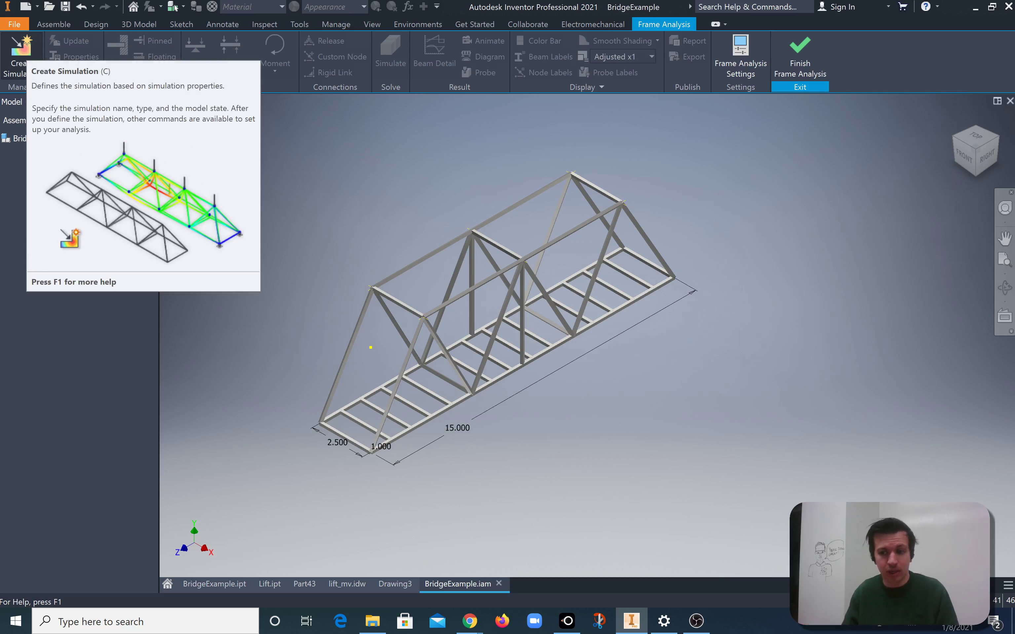
left_click(20, 51)
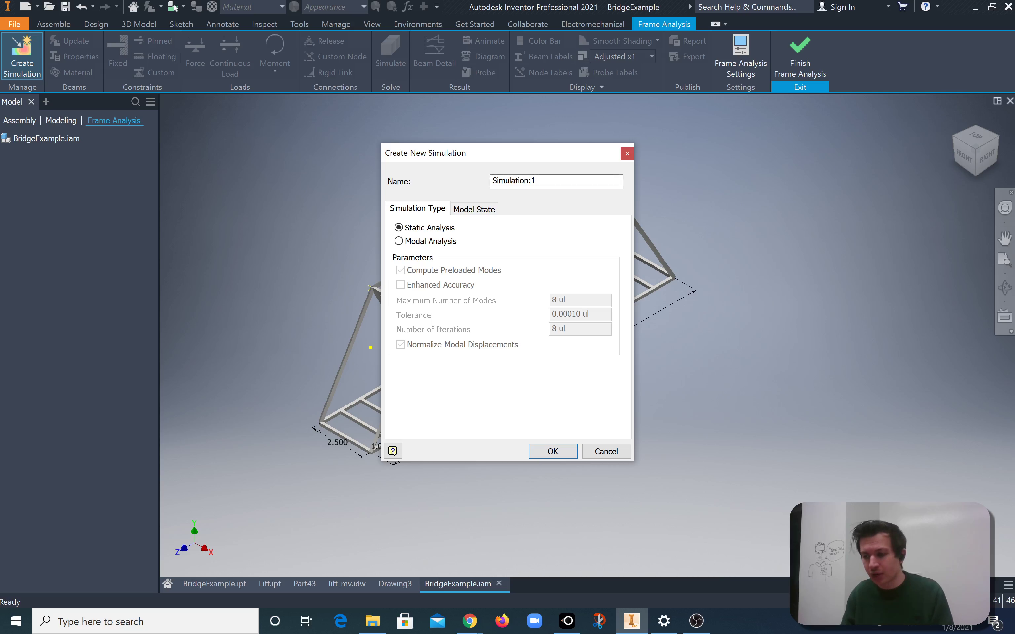
key("Return")
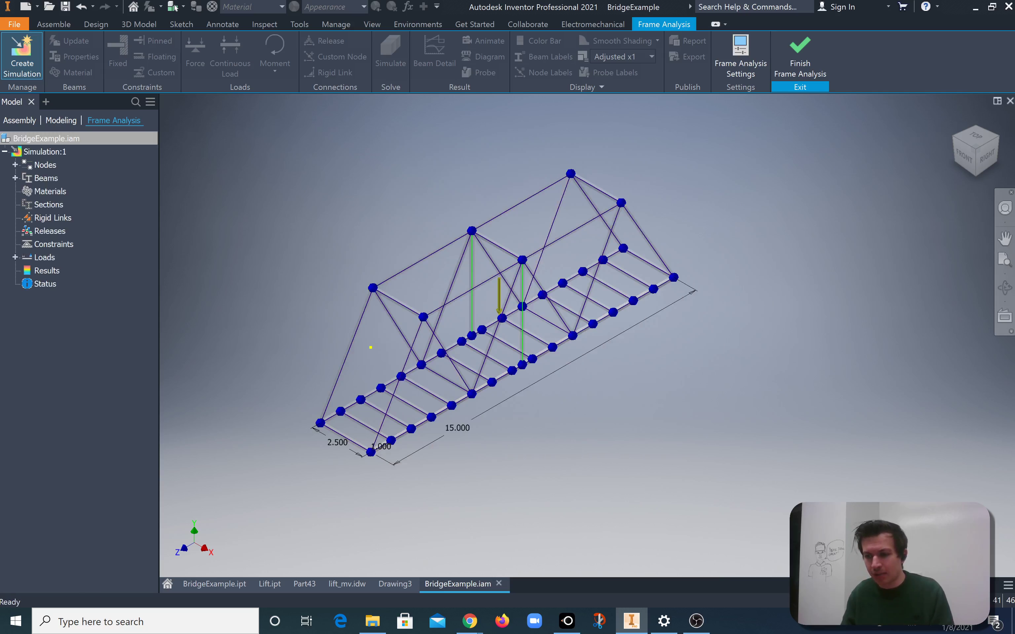
- Add a pinned constraint on the end cross beam at the 2.500 dimension, with an offset of 0, at its corner near the 1.000 dimension
middle_click_drag(473, 347, 480, 347)
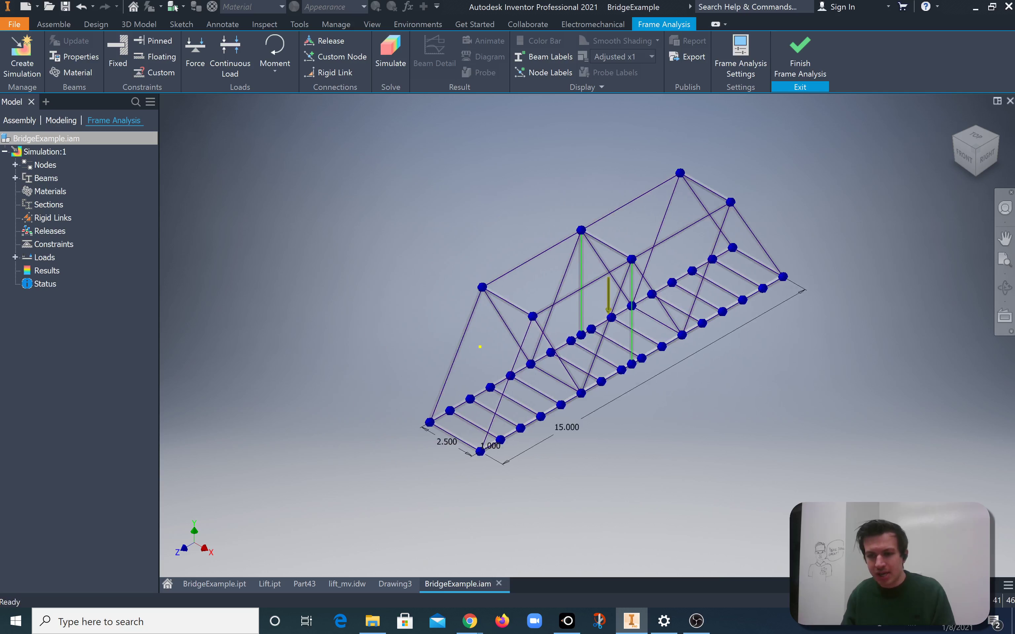
scroll(480, 347, "down", 2)
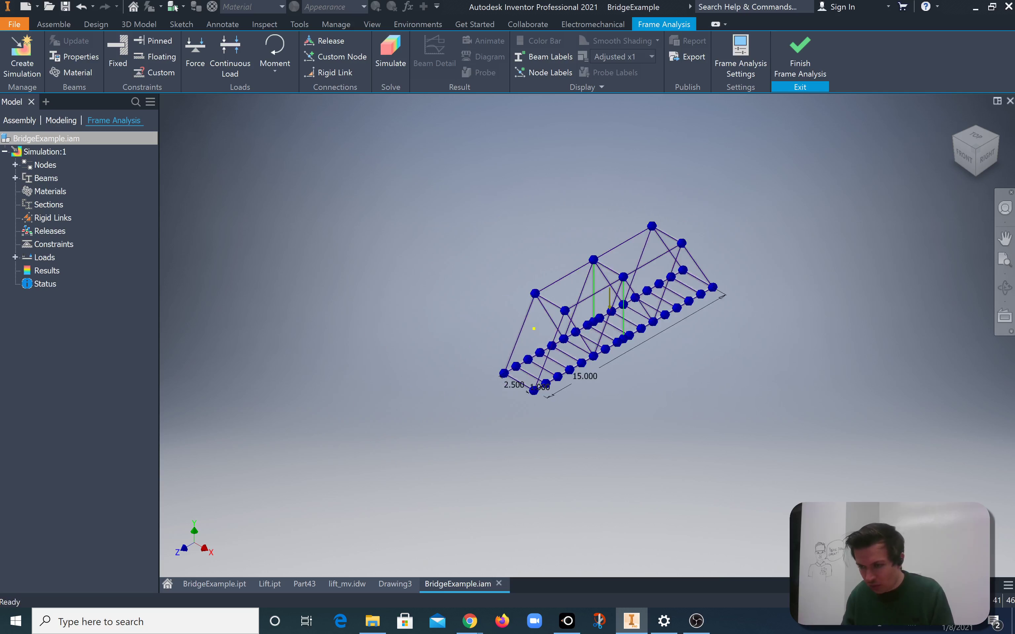
scroll(301, 404, "up", 6)
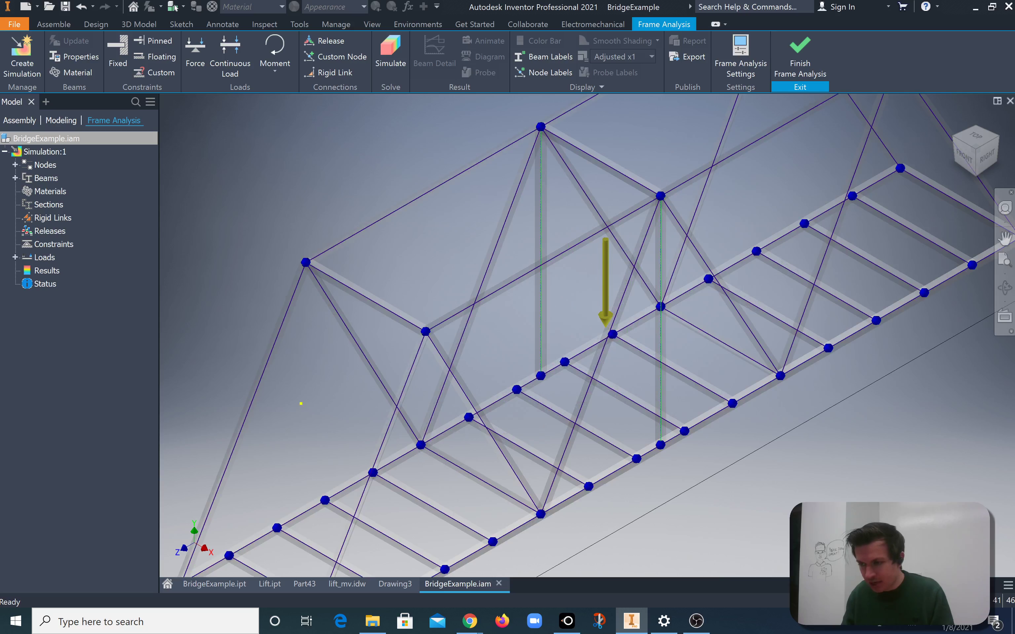
scroll(767, 458, "down", 5)
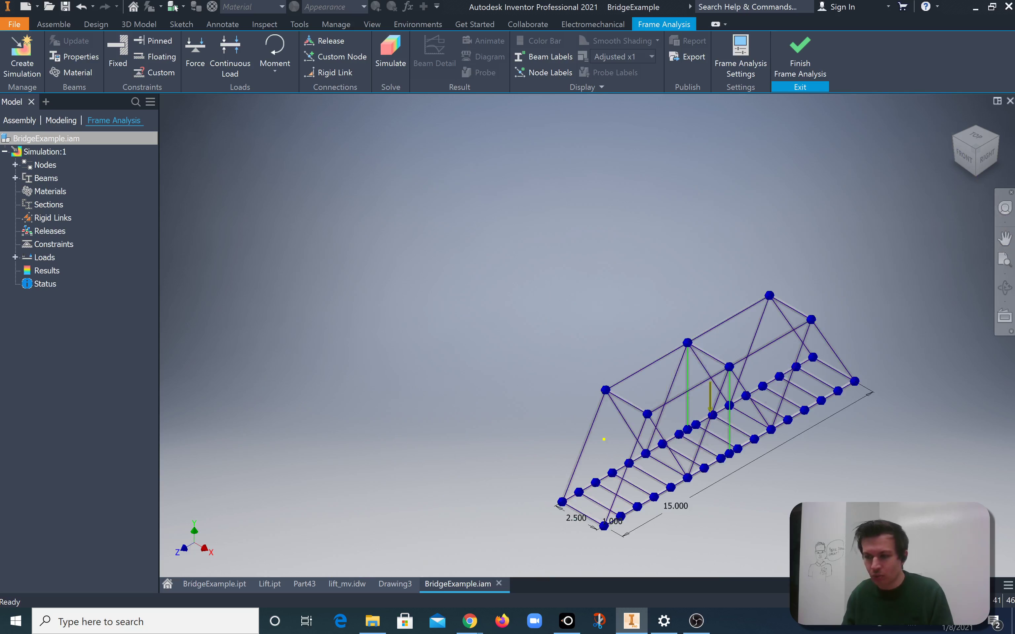
middle_click_drag(604, 440, 522, 353)
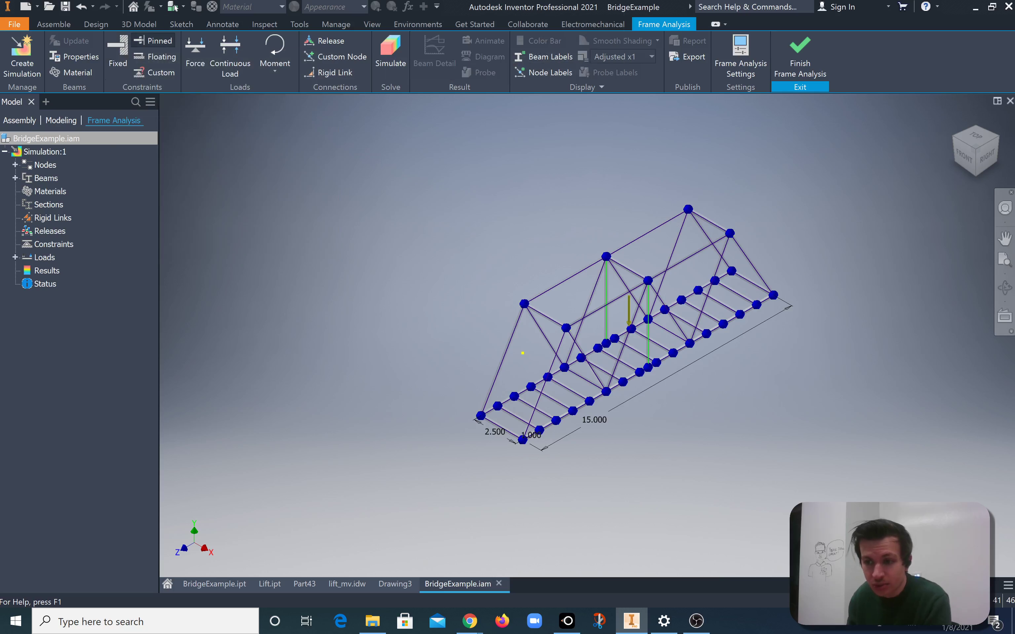
left_click(153, 41)
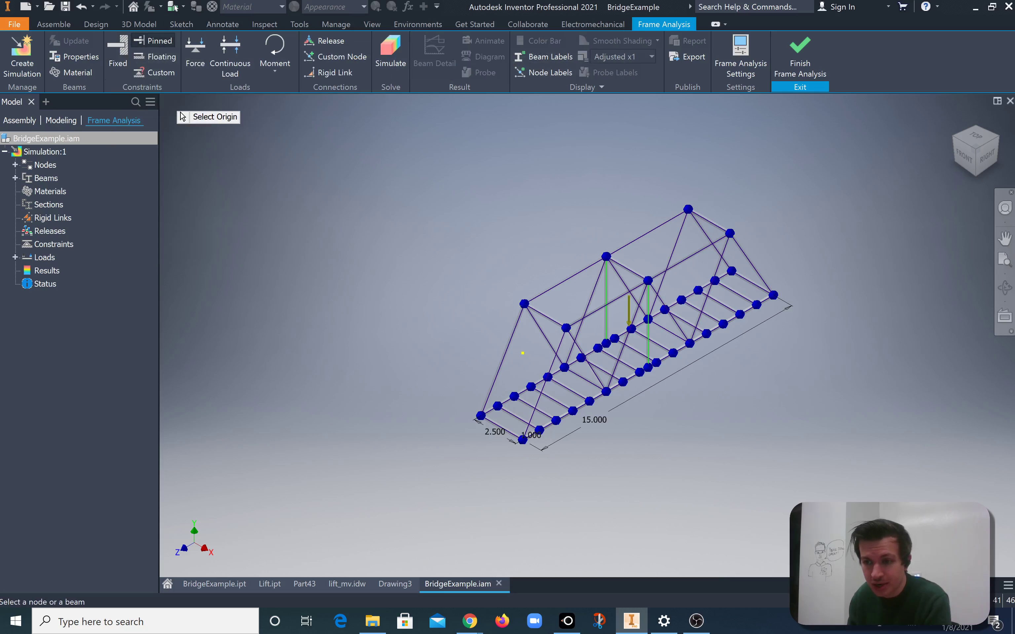
scroll(541, 458, "up", 3)
scroll(541, 458, "up", 4)
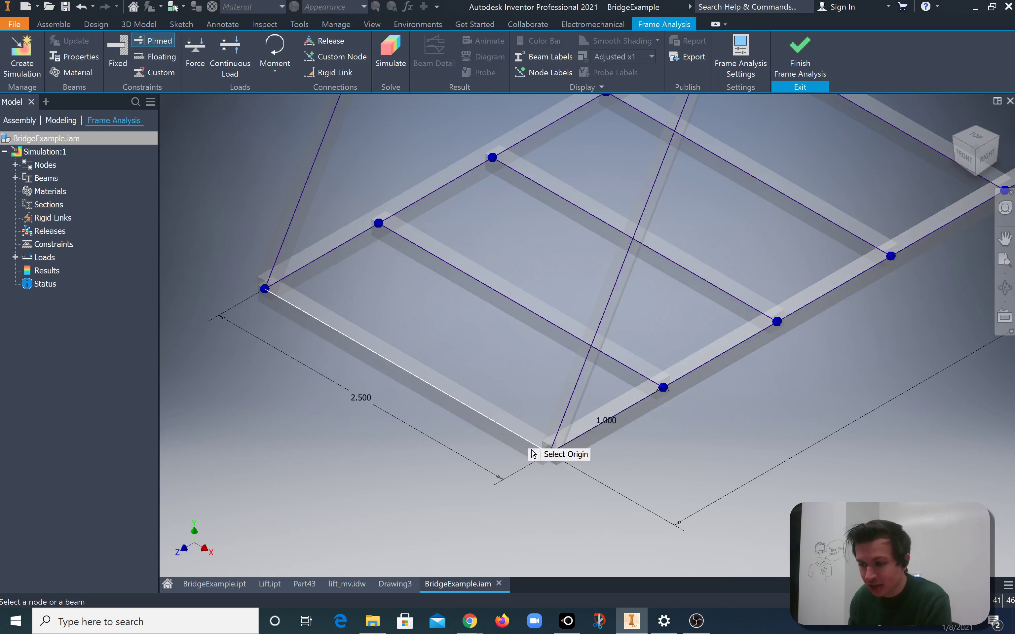
left_click(506, 448)
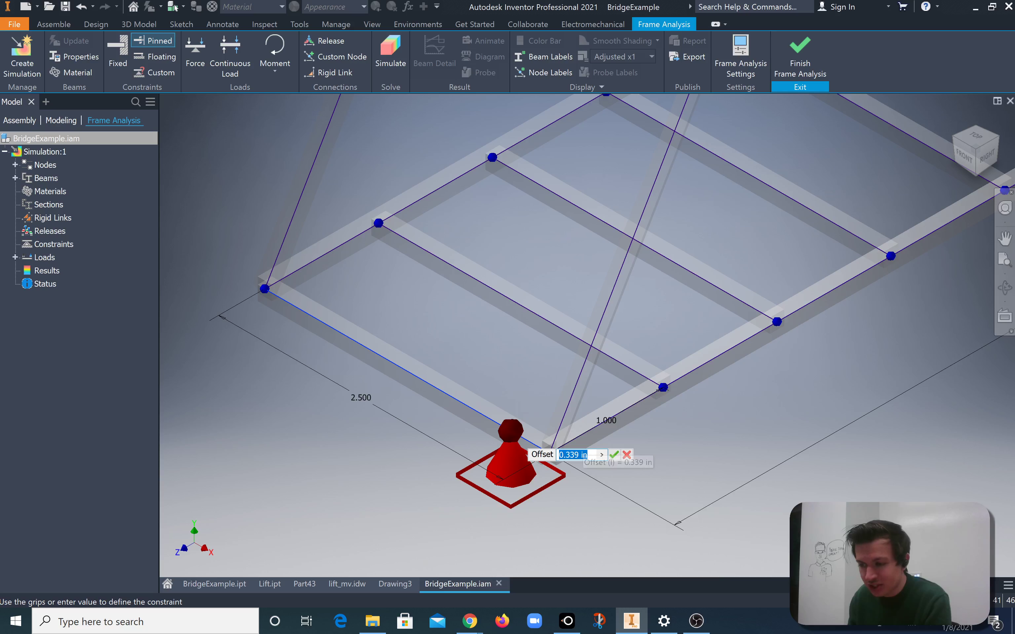
type("0")
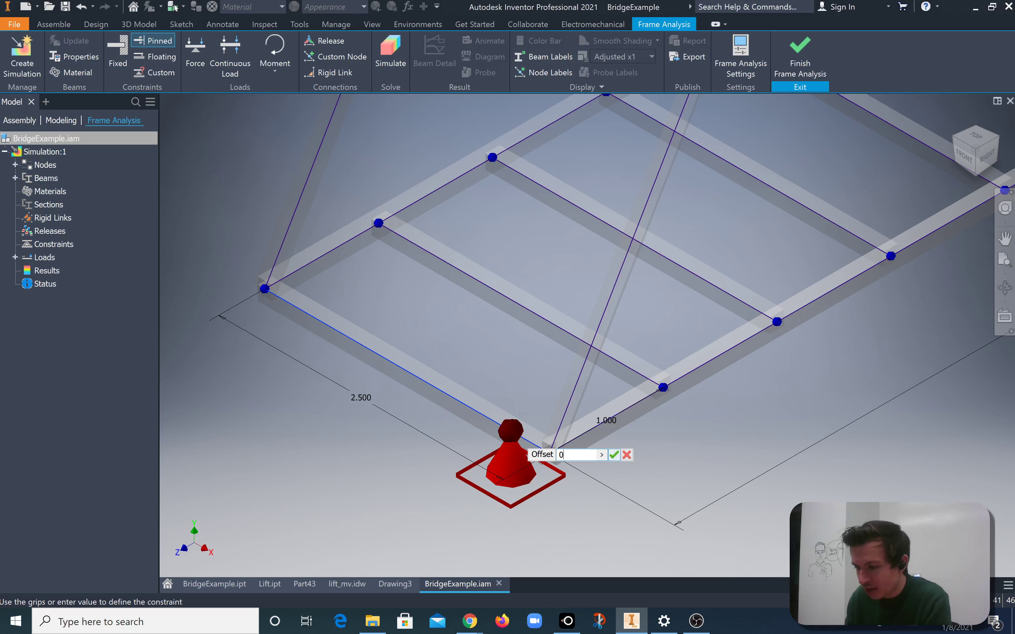
key("Return")
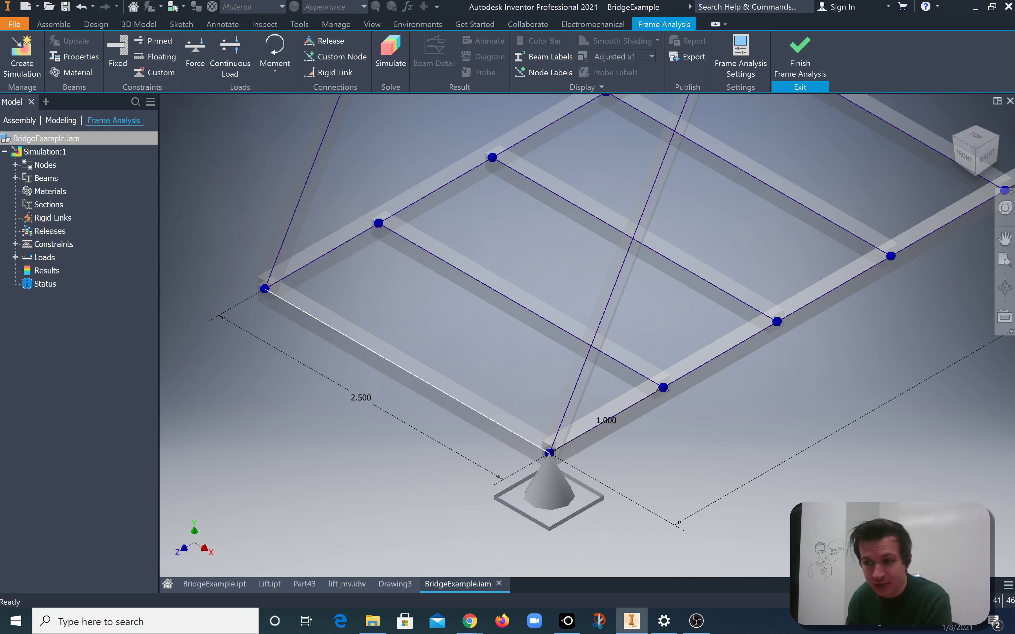
- Add a second pinned constraint at the other corner of the same end cross beam, with an offset of 2.5 in
left_click(153, 40)
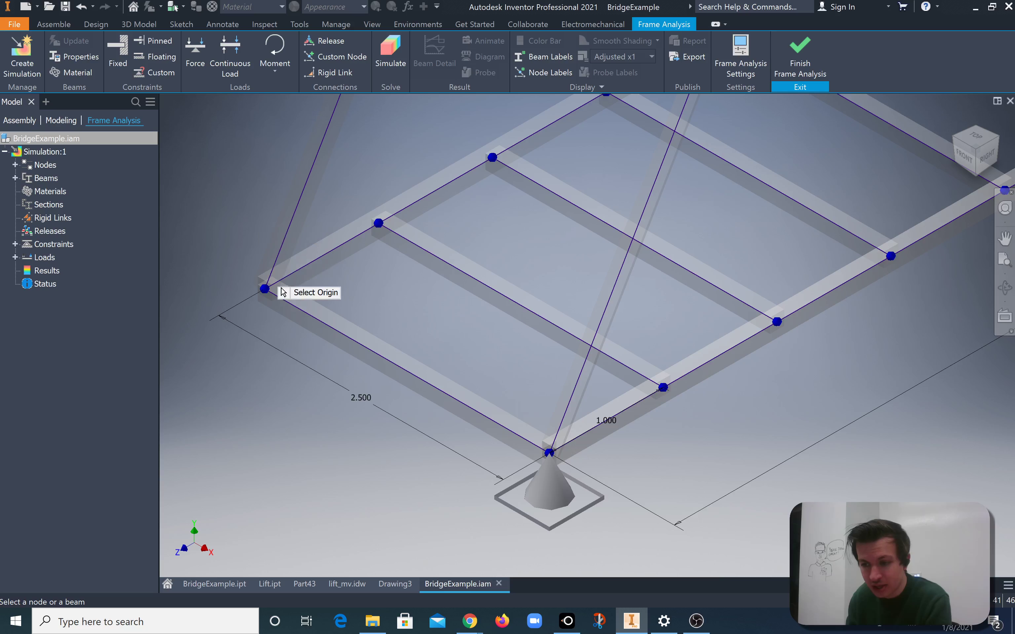
left_click(277, 297)
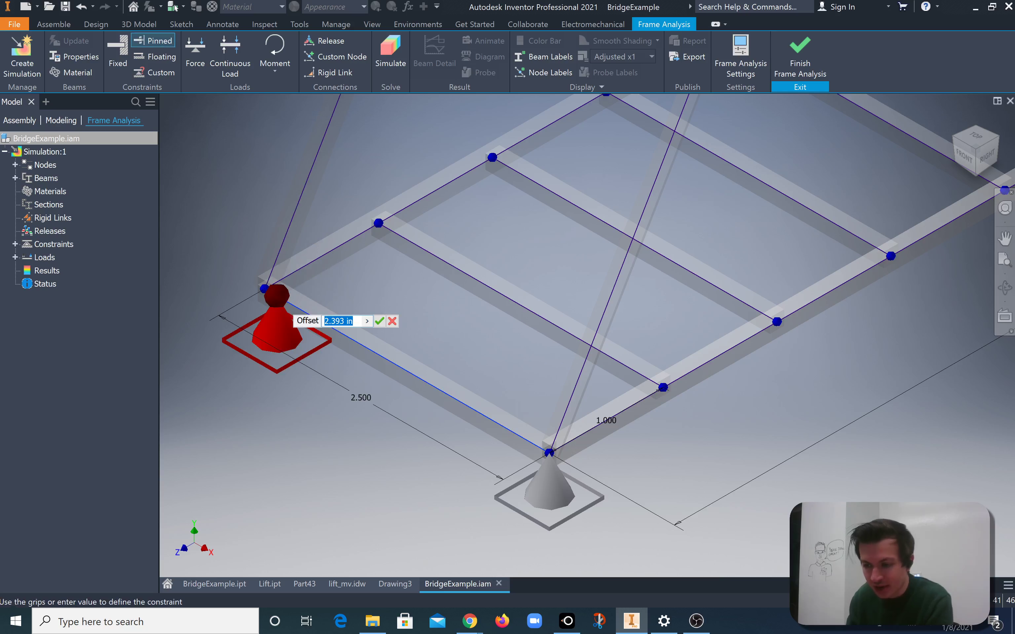
type("2.5")
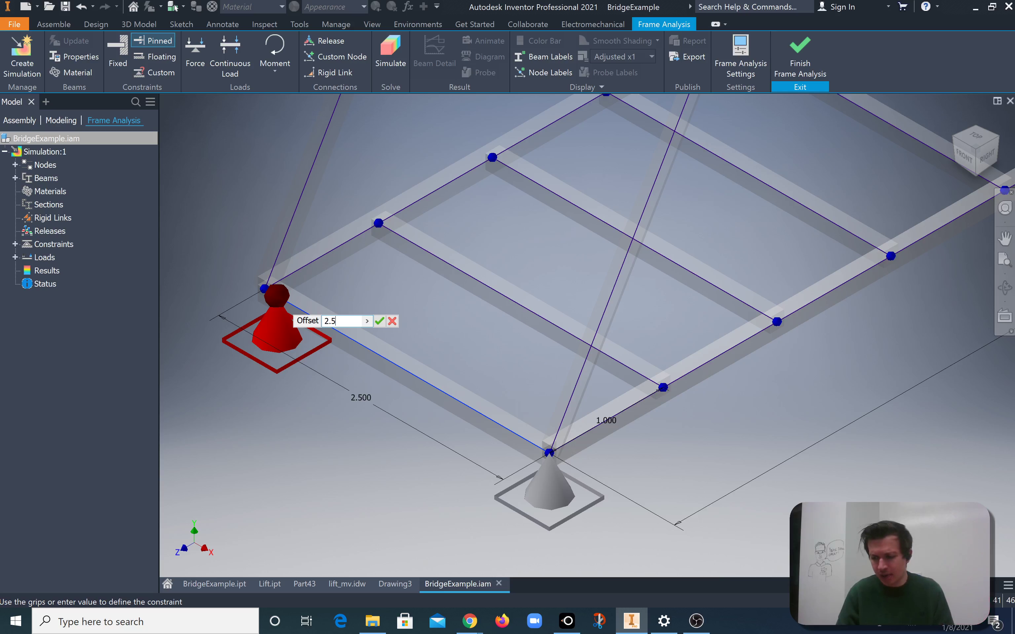
key("Return")
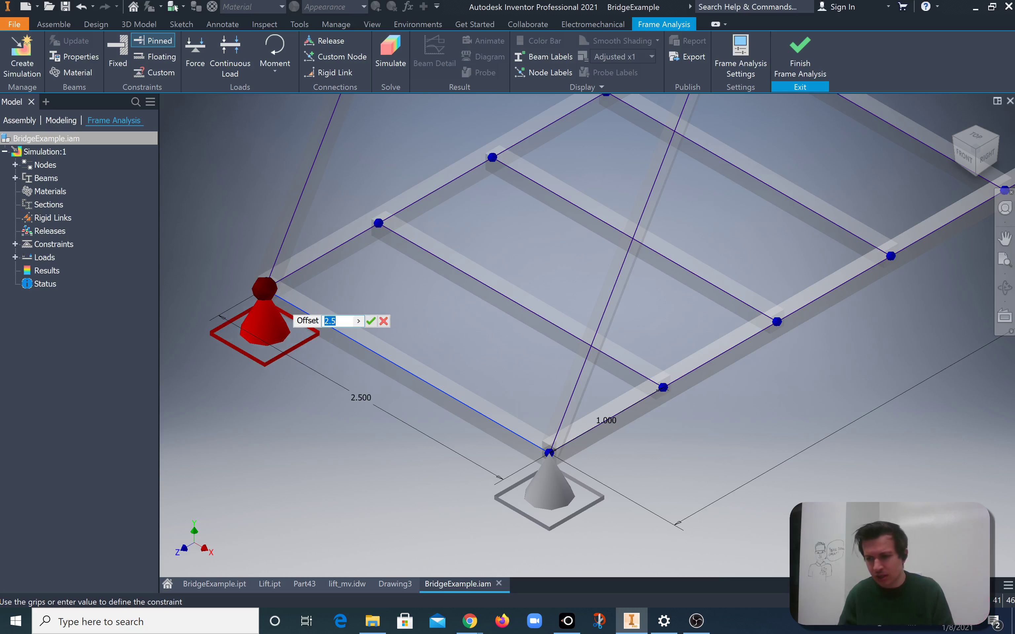
key("Return")
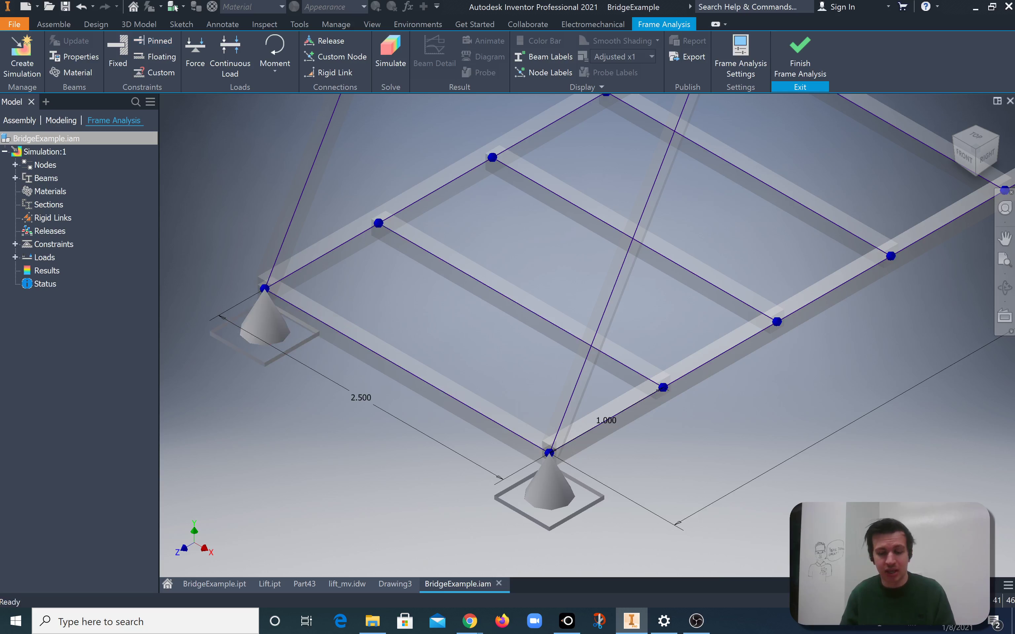
- Add a floating pinned constraint on the cross beam at the bridge's opposite end, with an offset of 2.5 in
scroll(356, 382, "down", 6)
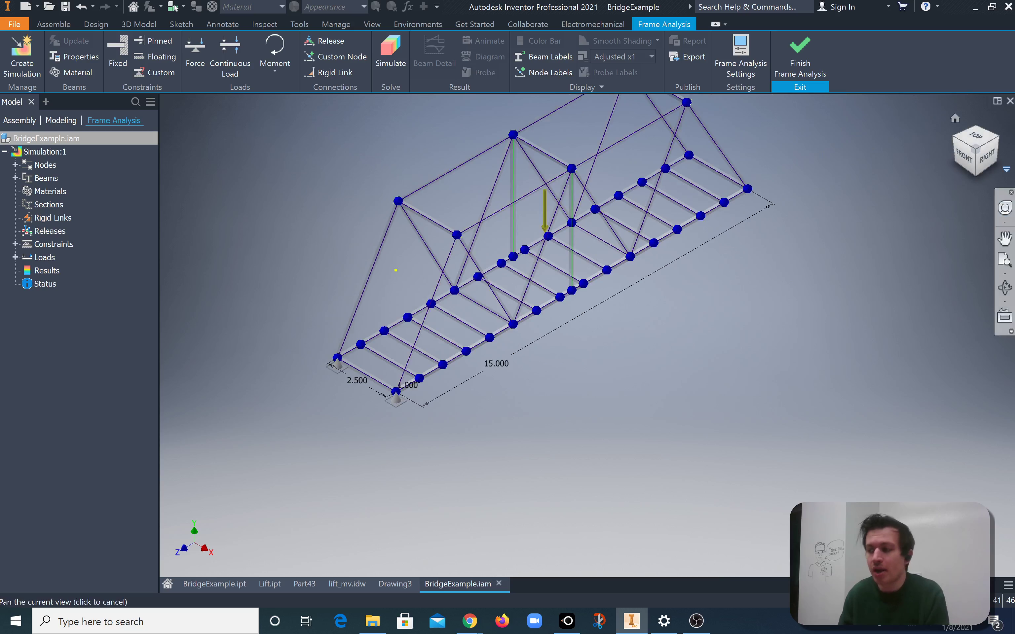
left_click(995, 138)
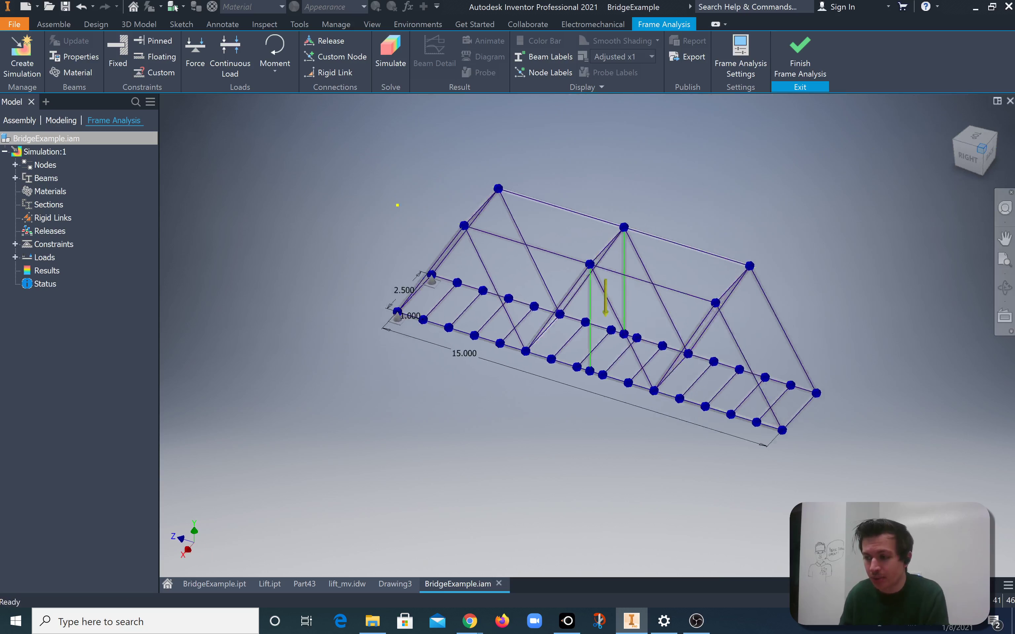
scroll(759, 461, "up", 6)
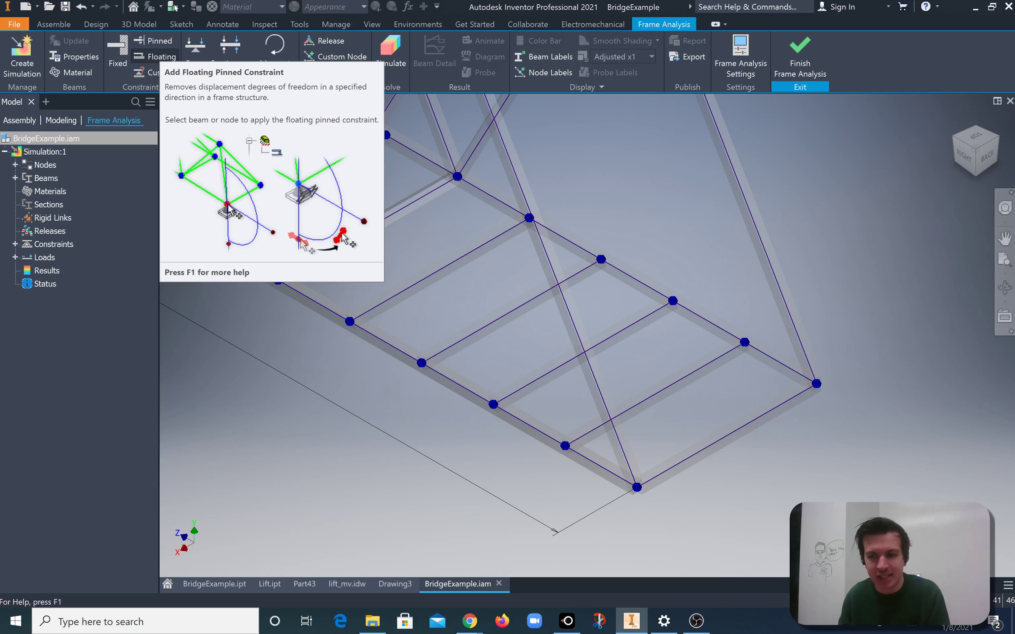
left_click(155, 56)
scroll(668, 507, "up", 3)
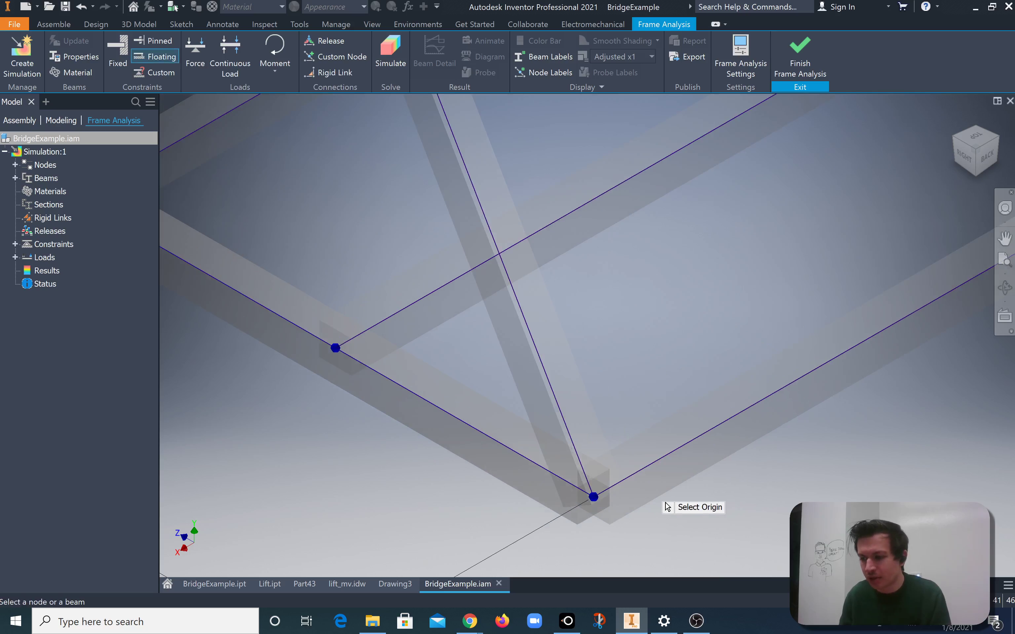
left_click(646, 492)
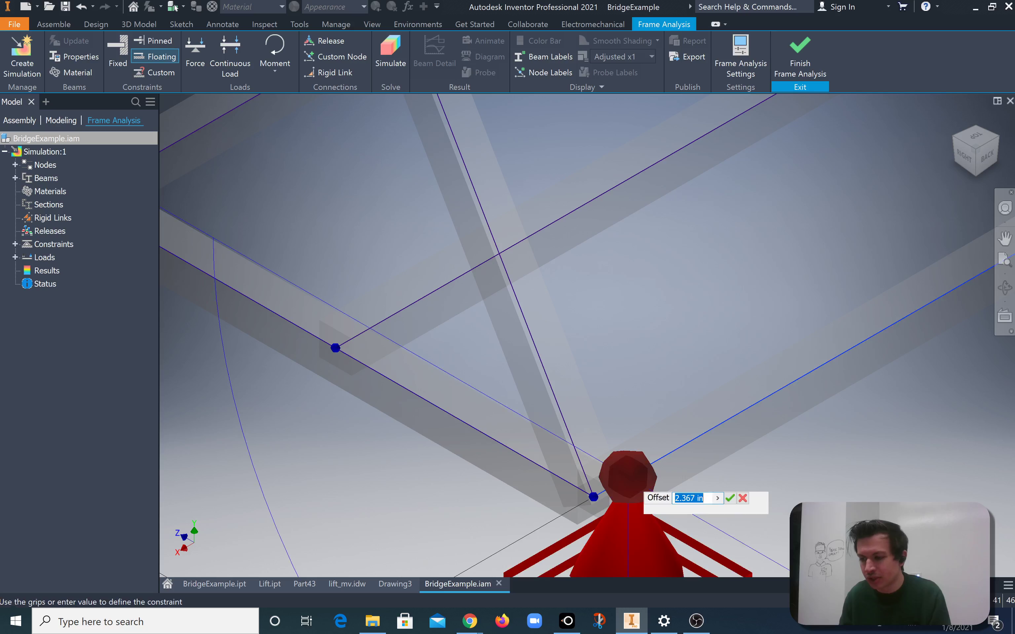
scroll(738, 384, "down", 2)
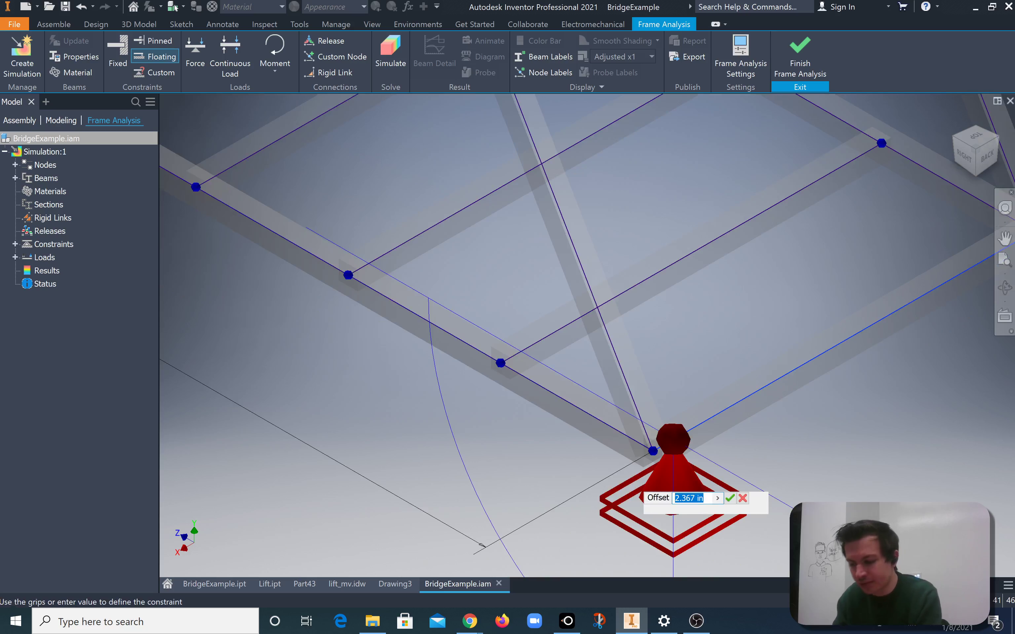
type("2.5")
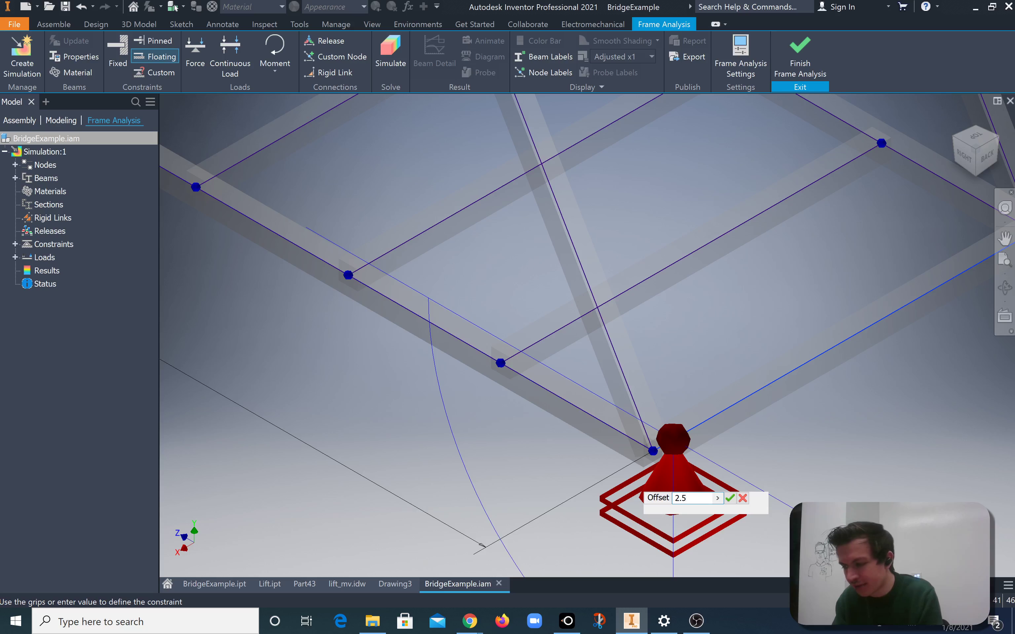
key("Return")
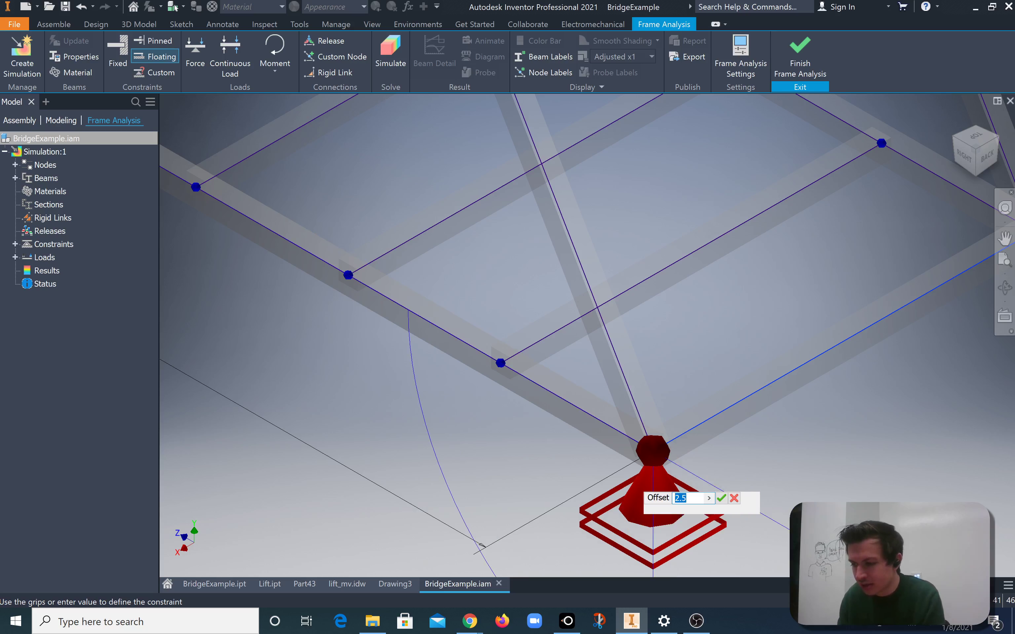
key("Return")
- Add a second floating pinned constraint at the remaining deck corner of that end cross beam, with an offset of 0
scroll(798, 417, "down", 3)
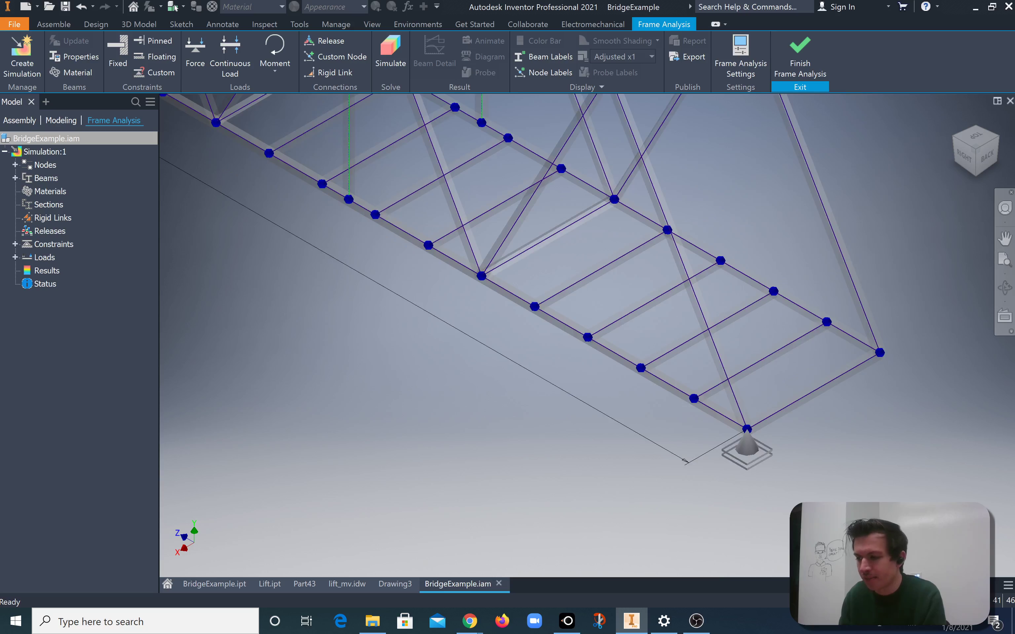
middle_click_drag(880, 353, 751, 420)
scroll(751, 420, "up", 5)
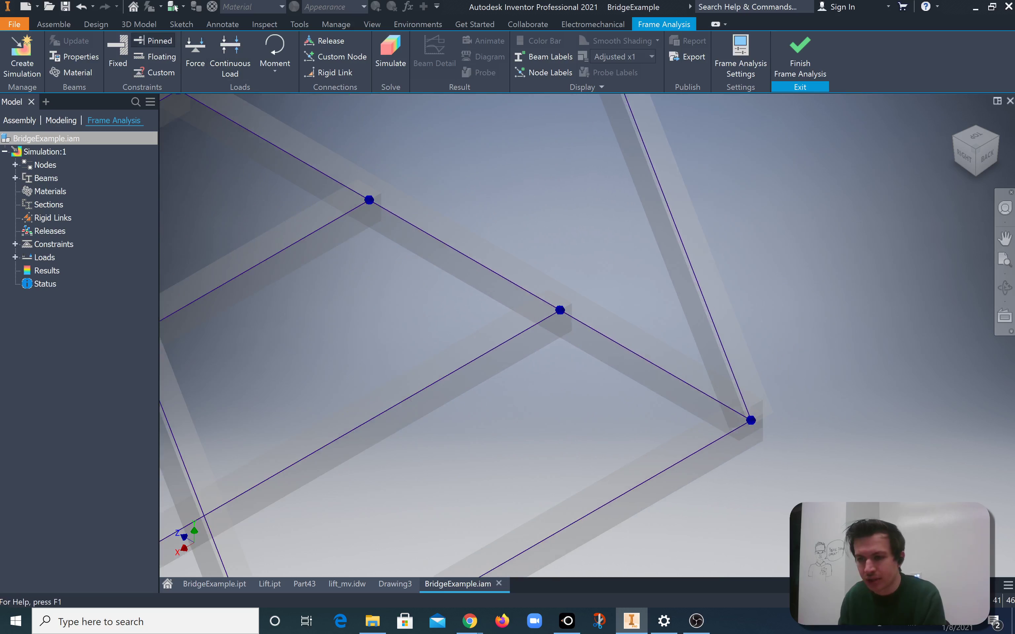
left_click(156, 56)
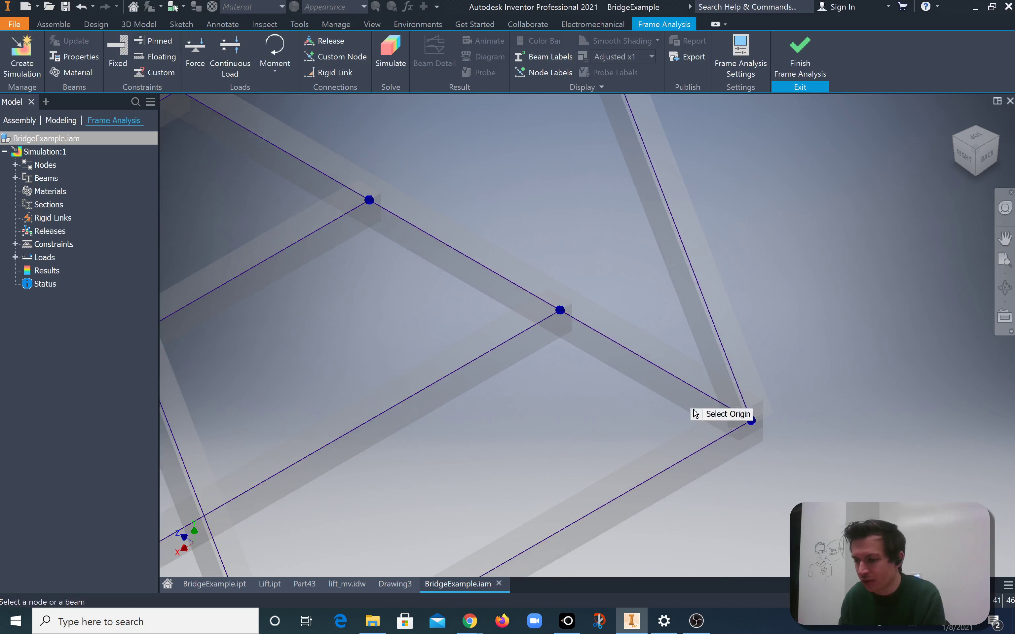
left_click(749, 455)
type("0")
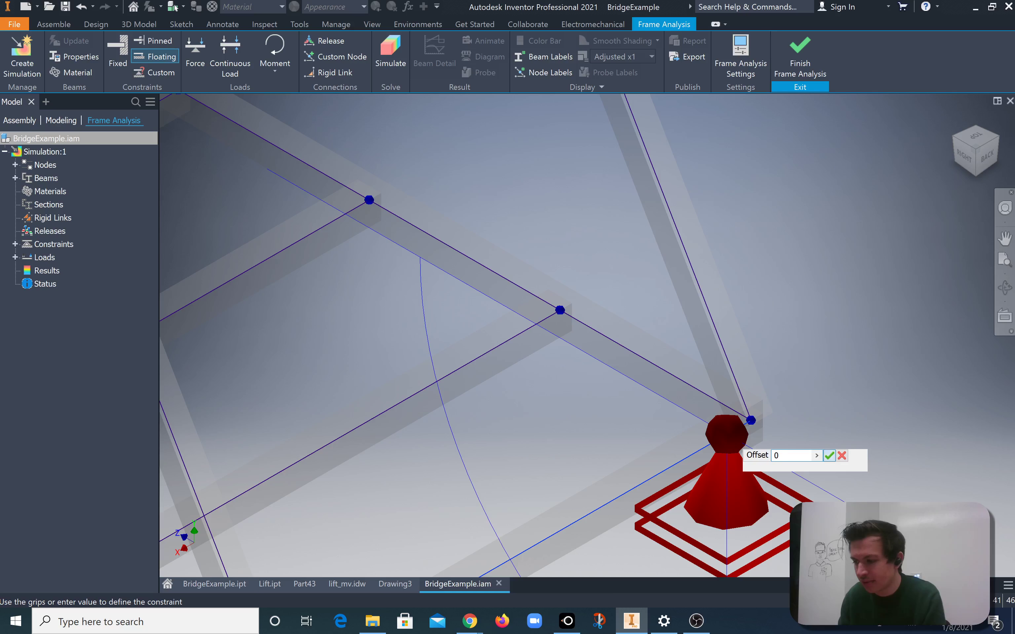
left_click(829, 455)
scroll(904, 383, "down", 10)
middle_click_drag(905, 383, 884, 391)
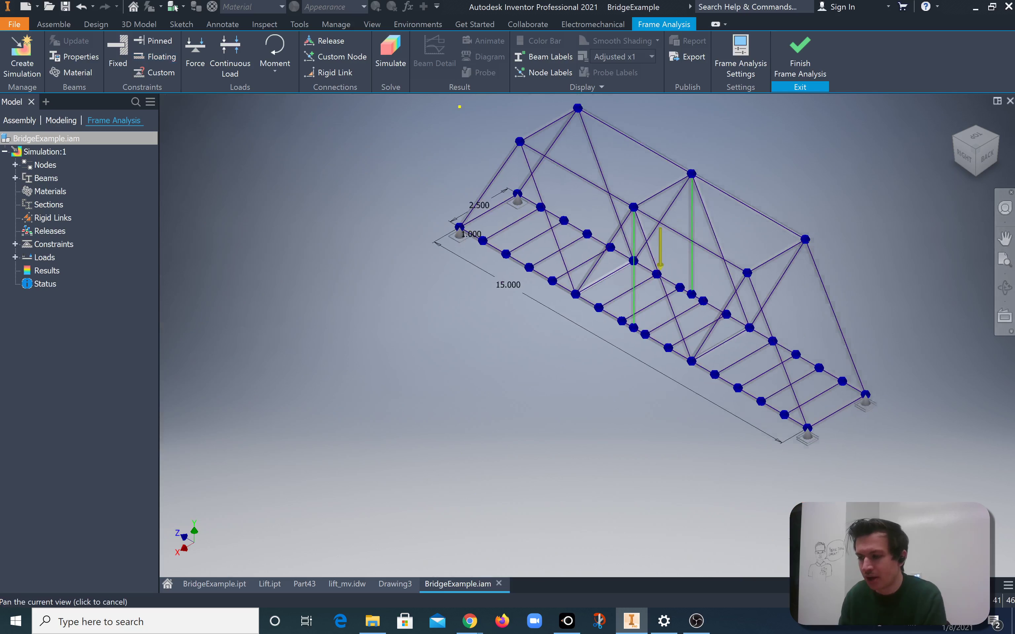
middle_click_drag(460, 107, 402, 145)
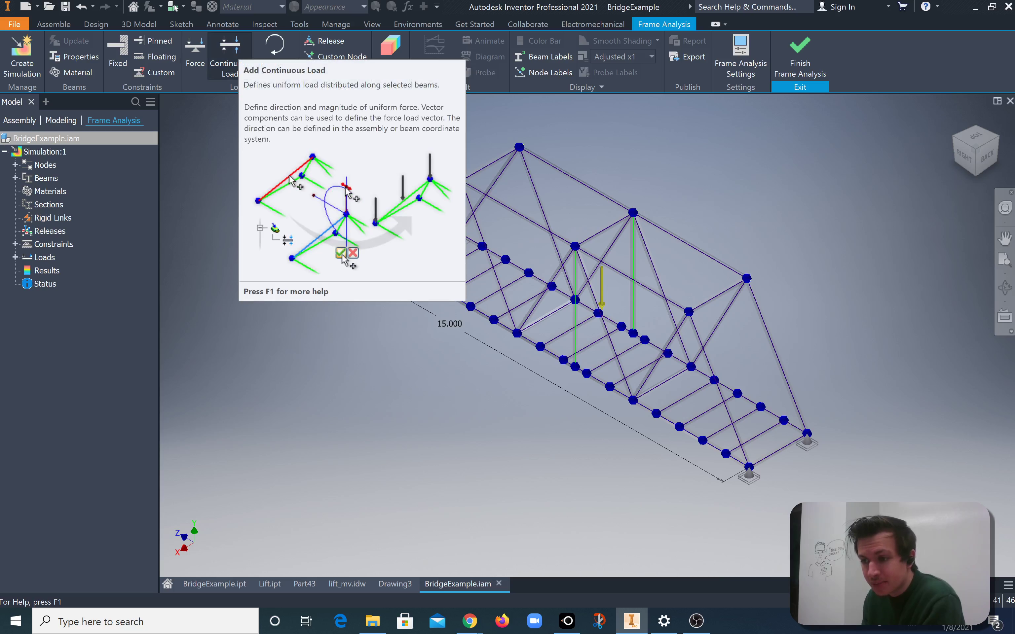
left_click(230, 55)
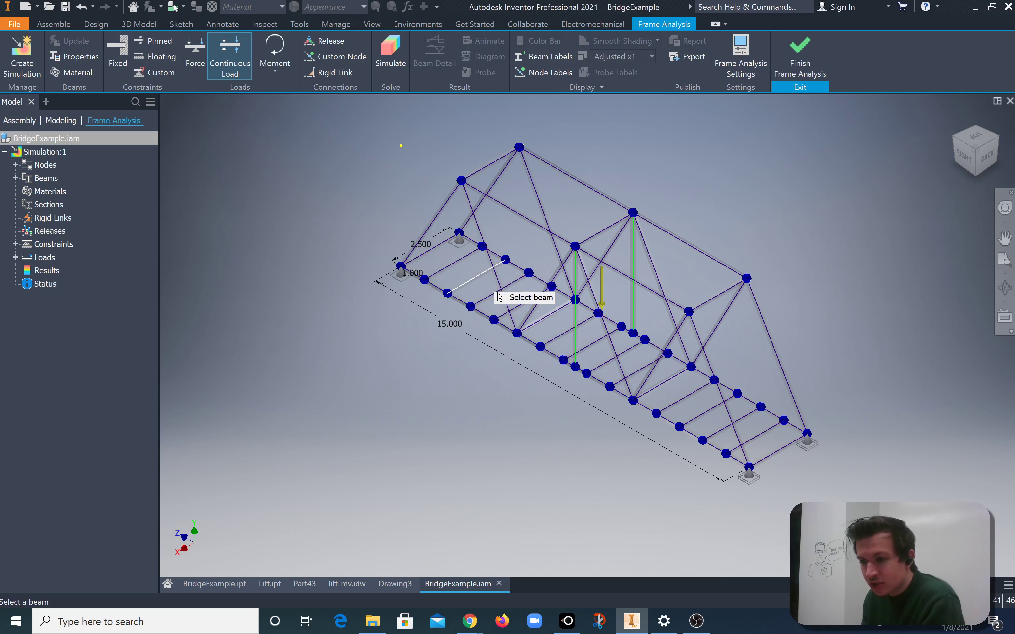
right_click(479, 275)
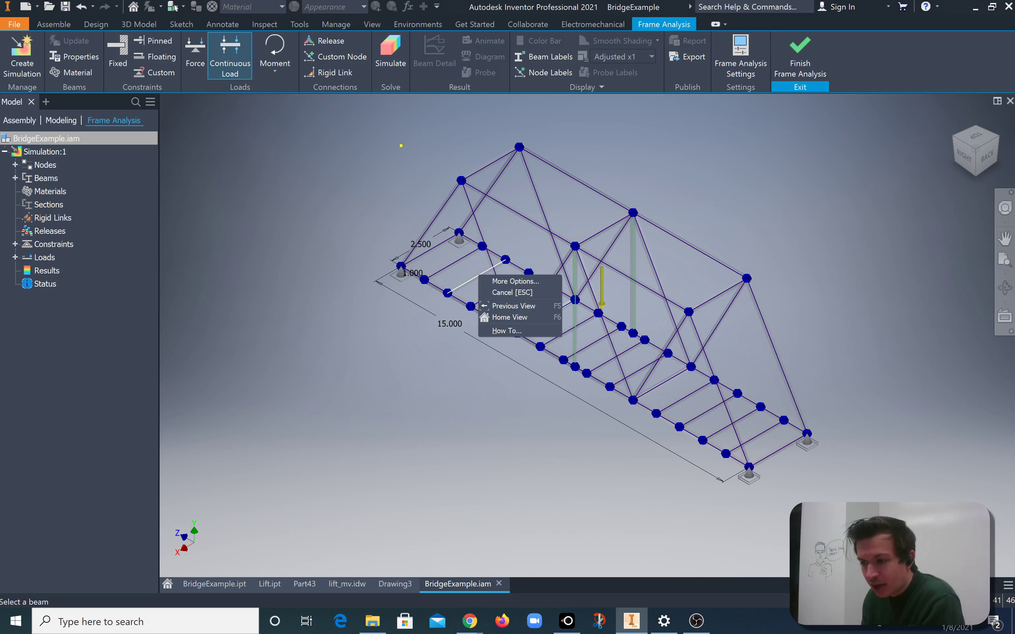
left_click(508, 281)
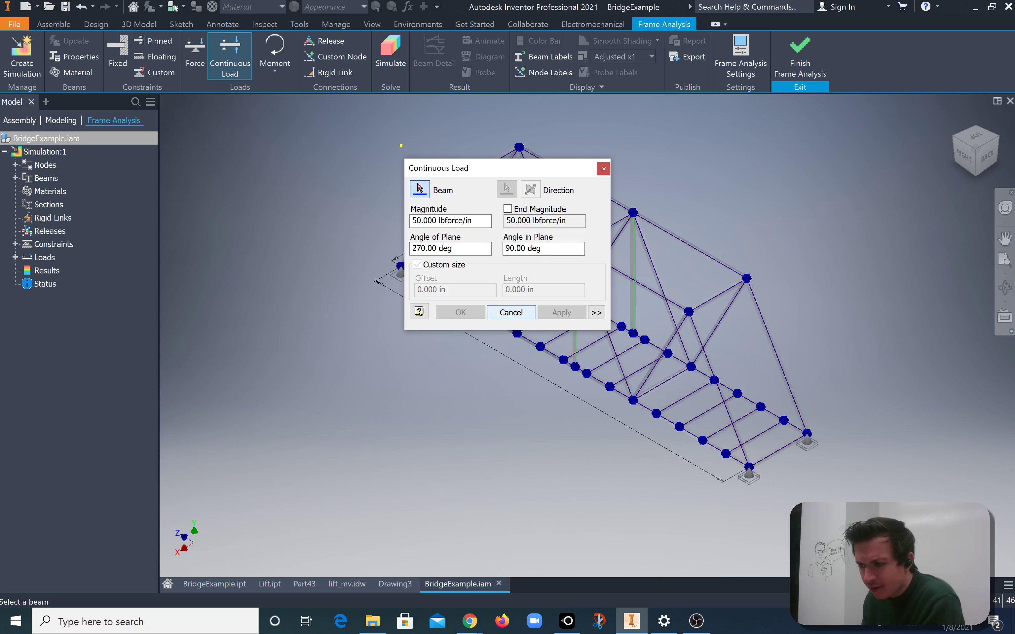
left_click(511, 313)
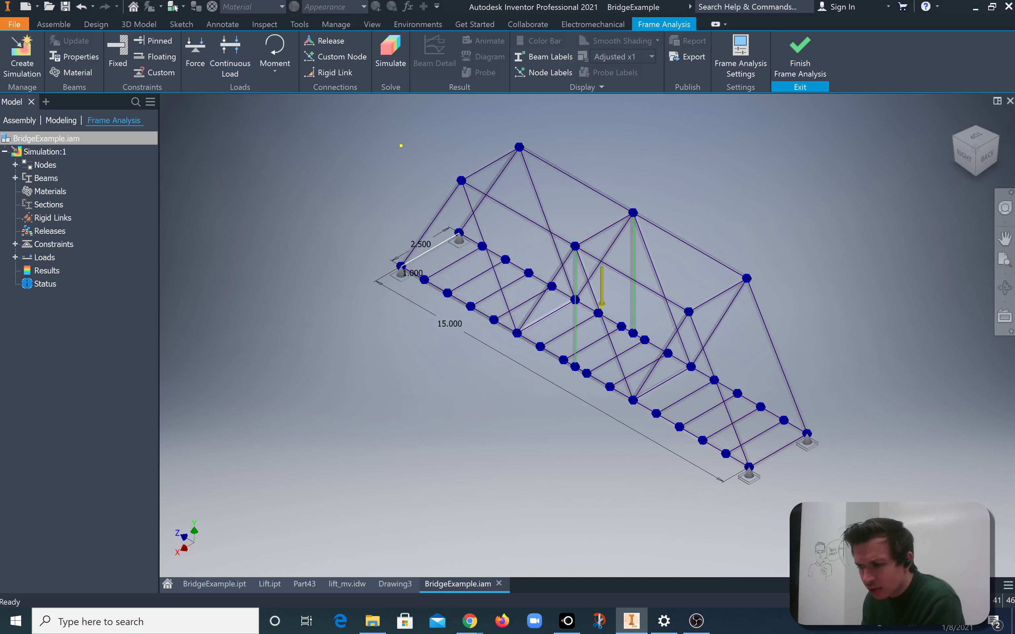
- Apply a 50 lbforce/in downward continuous load to the end cross beam at the 2.500 dimension and to the deck cross beam beside it
left_click(230, 58)
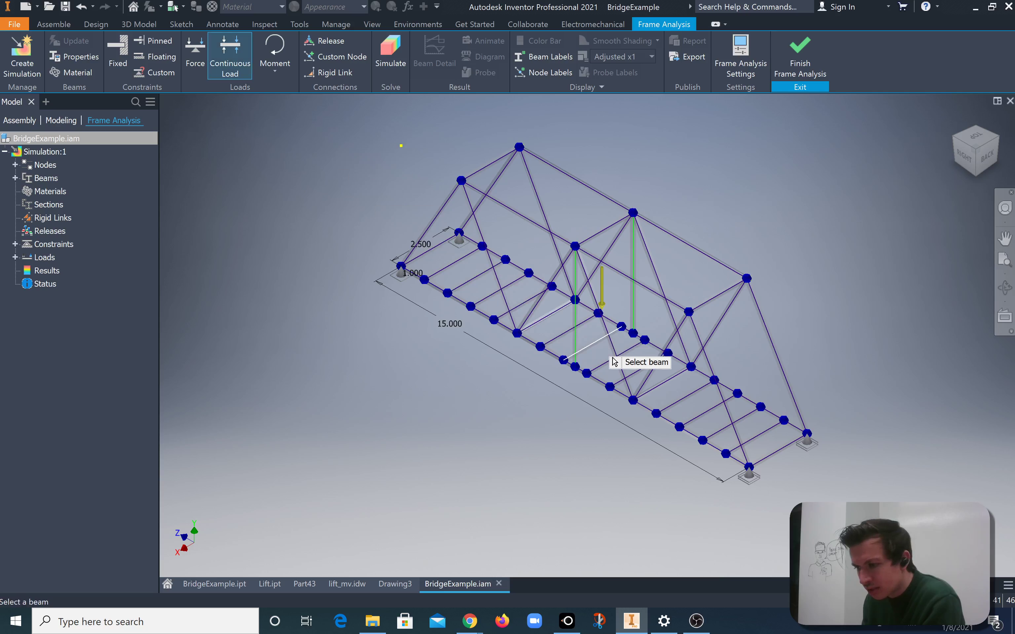
left_click(446, 239)
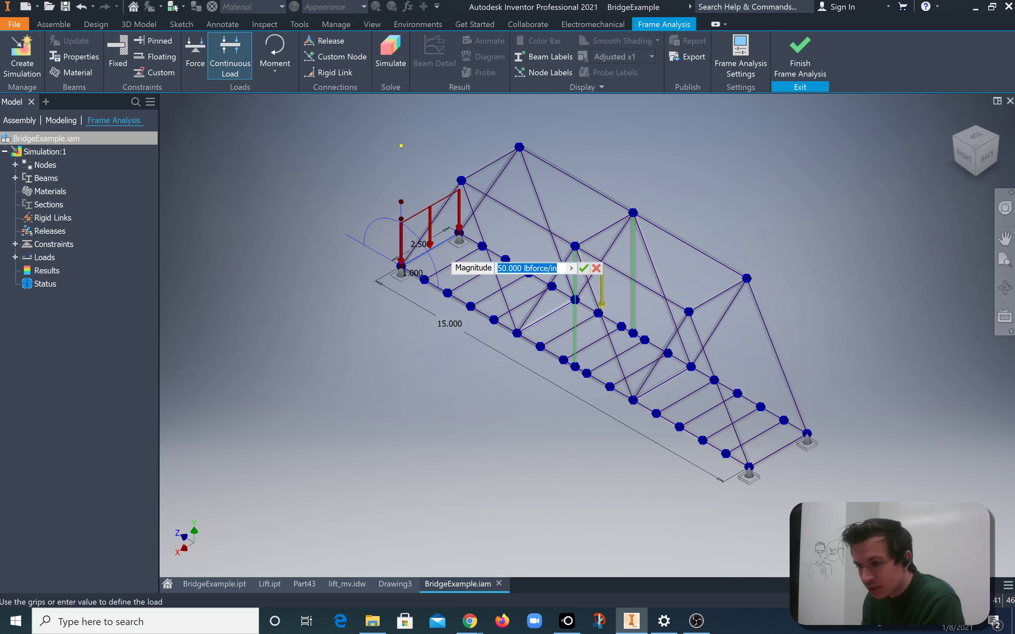
key("Return")
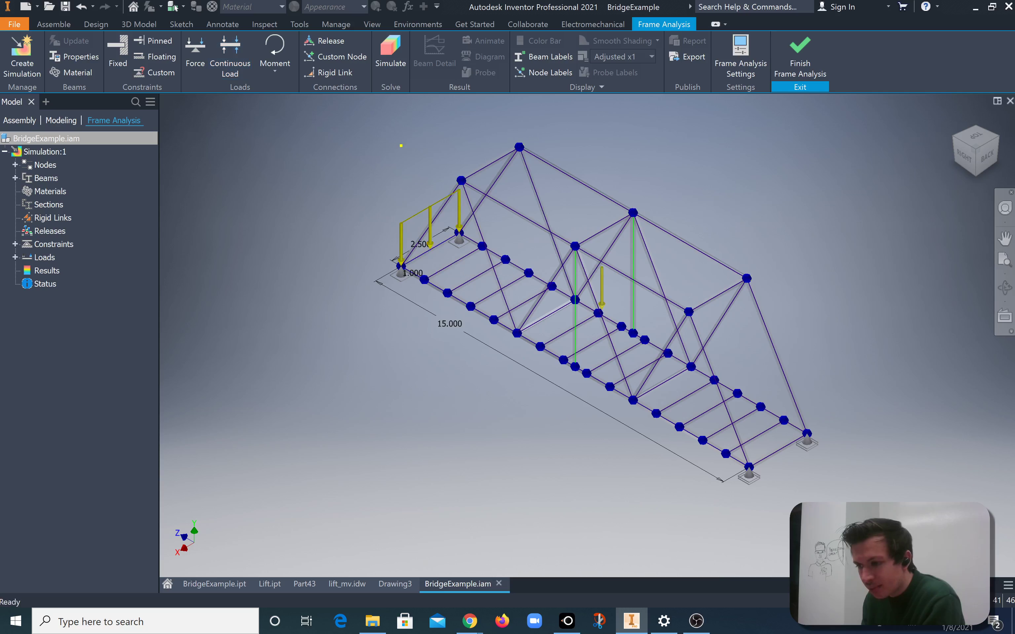
left_click(462, 257)
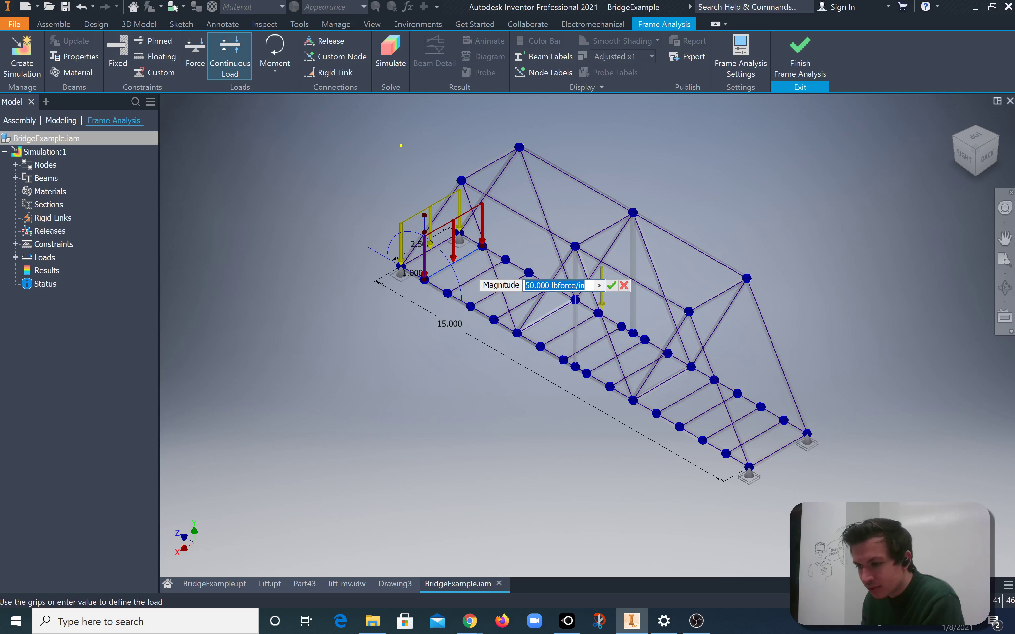
left_click(611, 286)
- Apply a 50 lbforce/in continuous load to each of the third and fourth deck cross beams, counted from the end with the 2.500 dimension
left_click(486, 271)
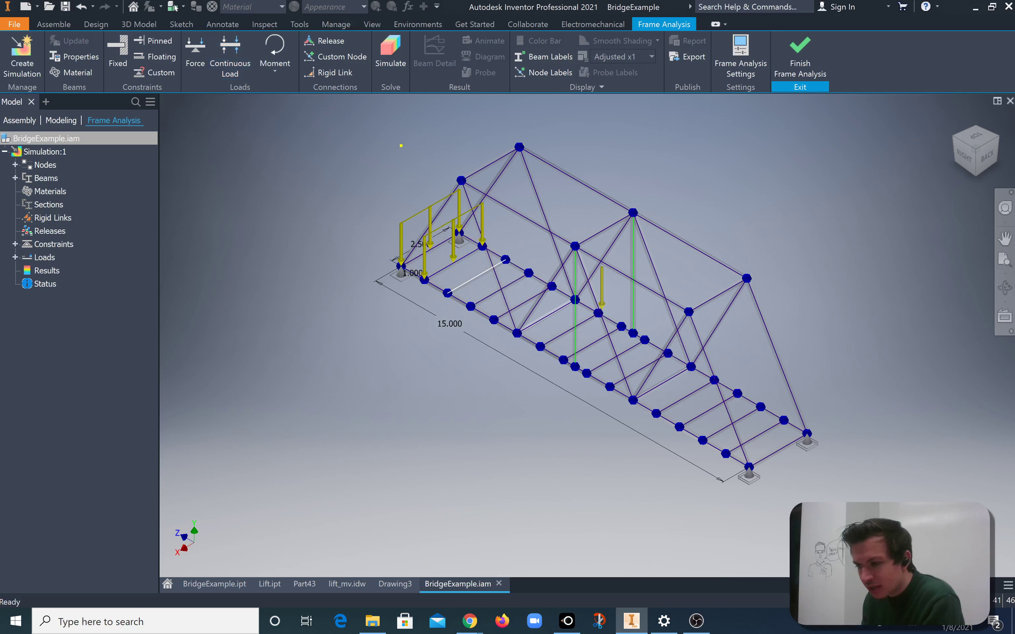
left_click(230, 56)
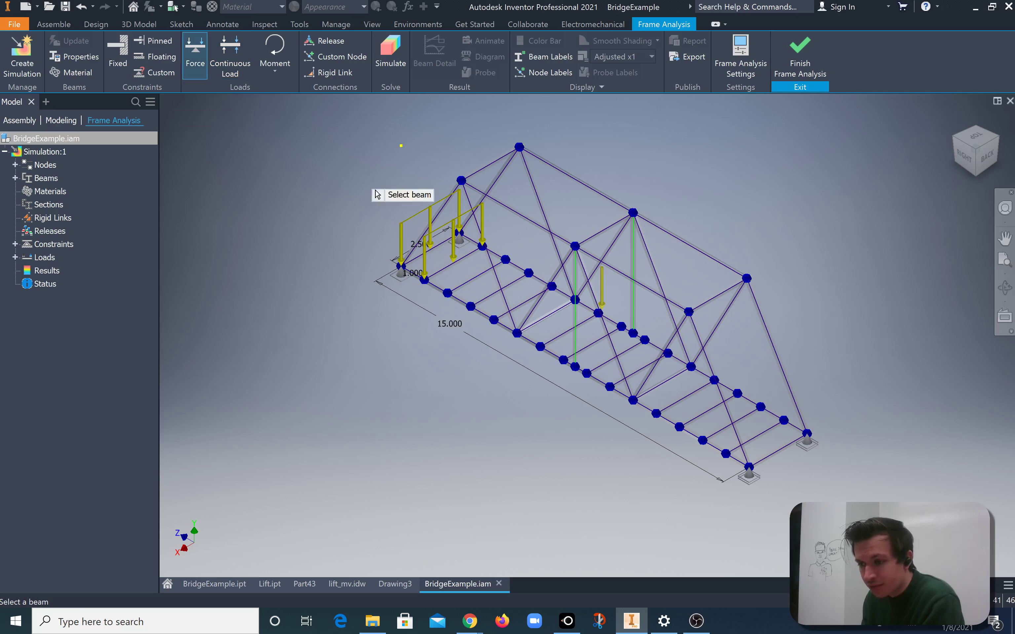
left_click(480, 299)
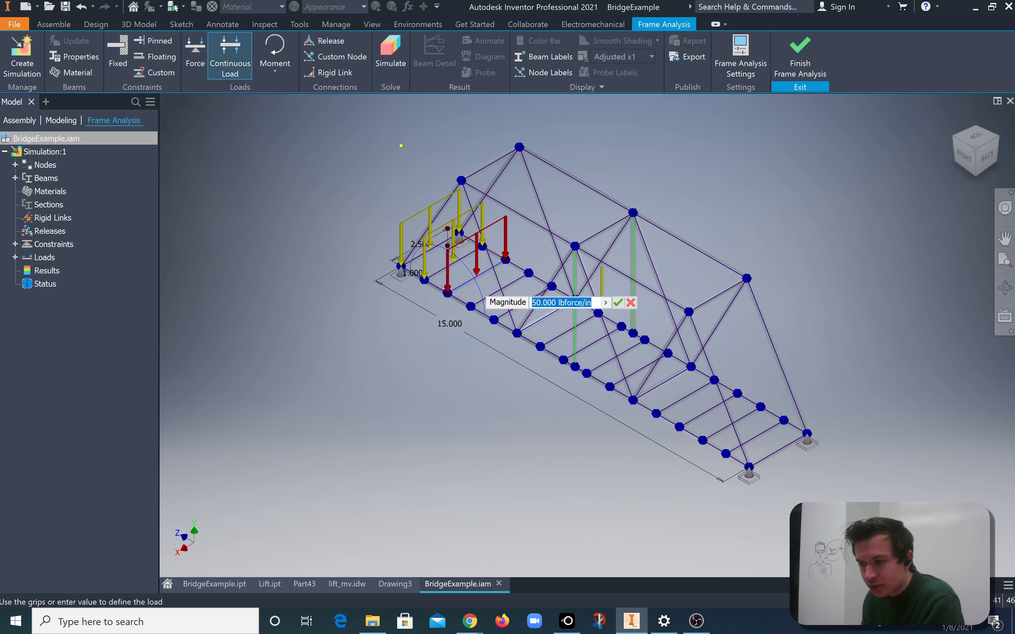
key("Return")
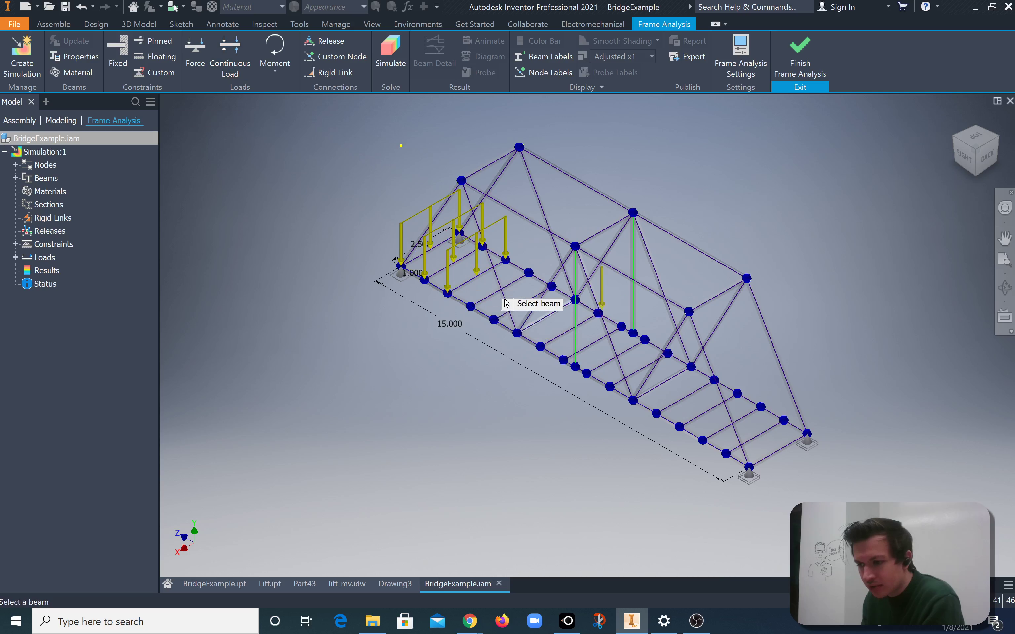
left_click(510, 314)
key("Tab")
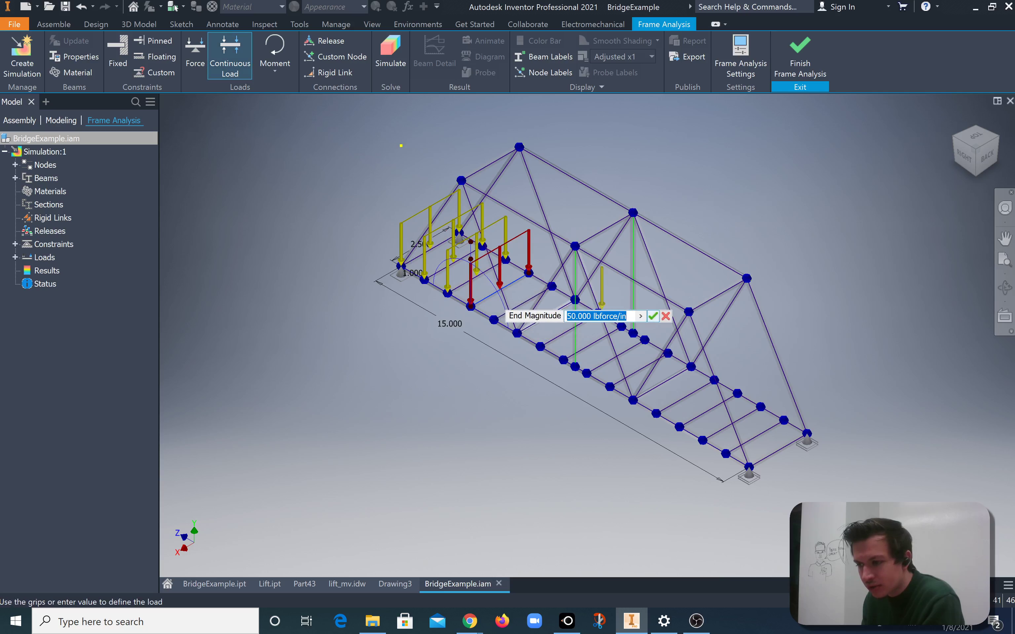
key("Return")
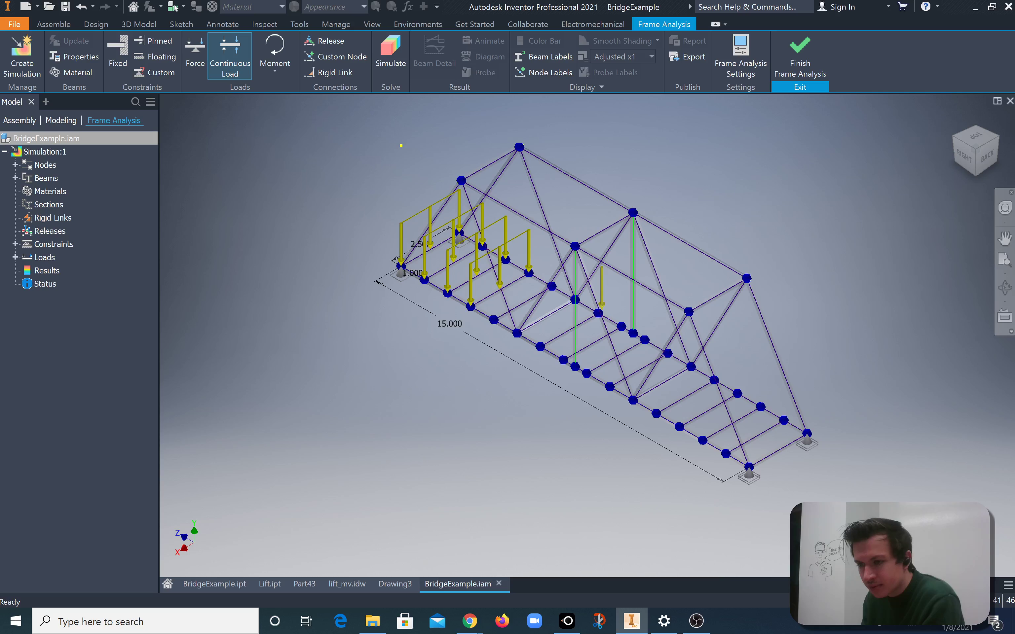
- Apply a 50 lbforce/in continuous load to each of the fifth and sixth deck cross beams from the 2.500 end
left_click(542, 324)
key("Tab")
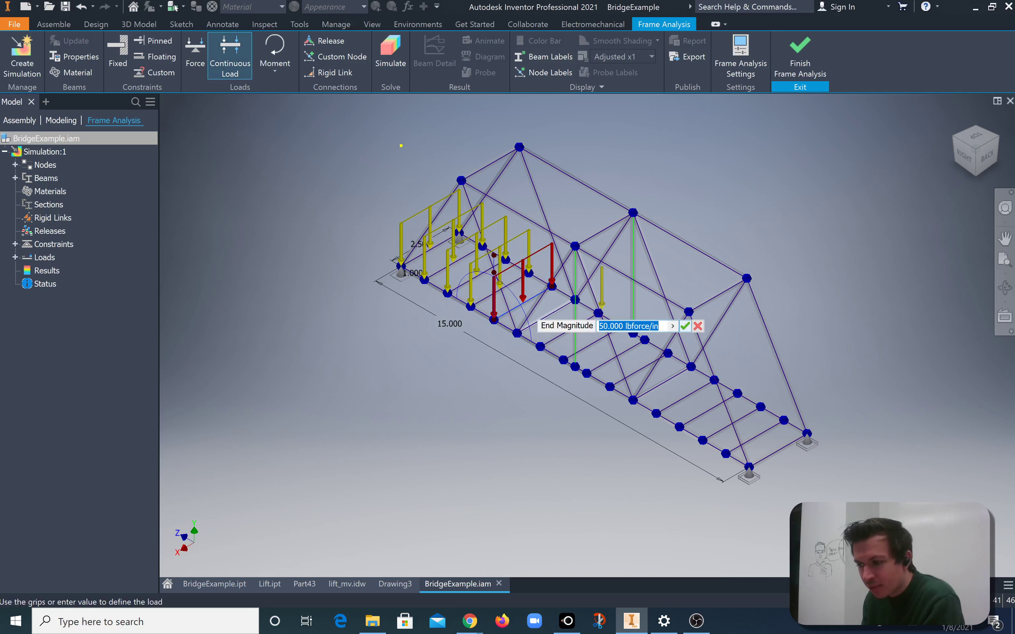
key("Return")
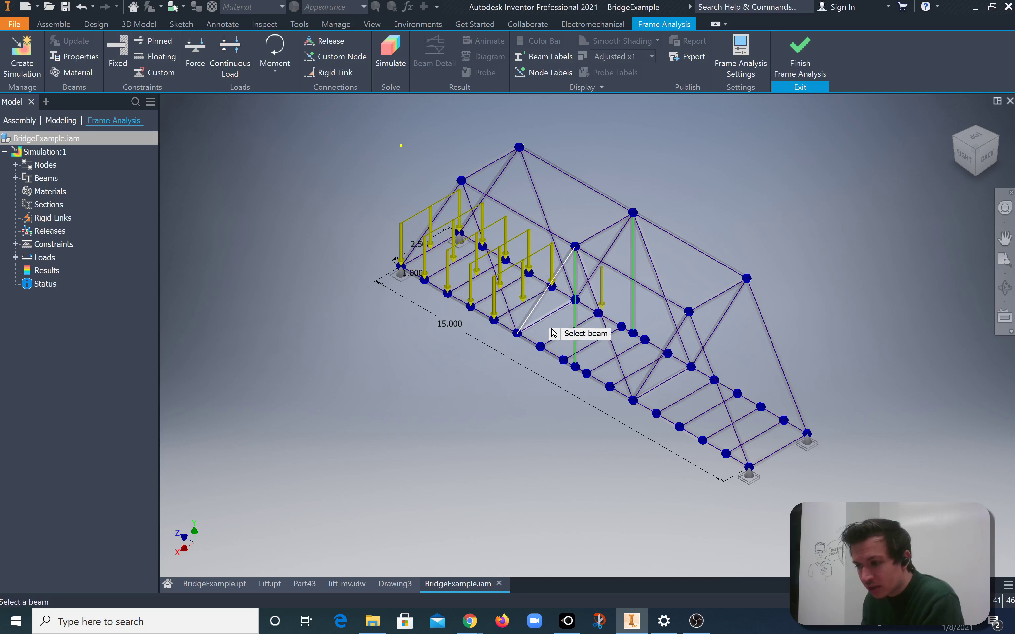
left_click(554, 333)
key("Return")
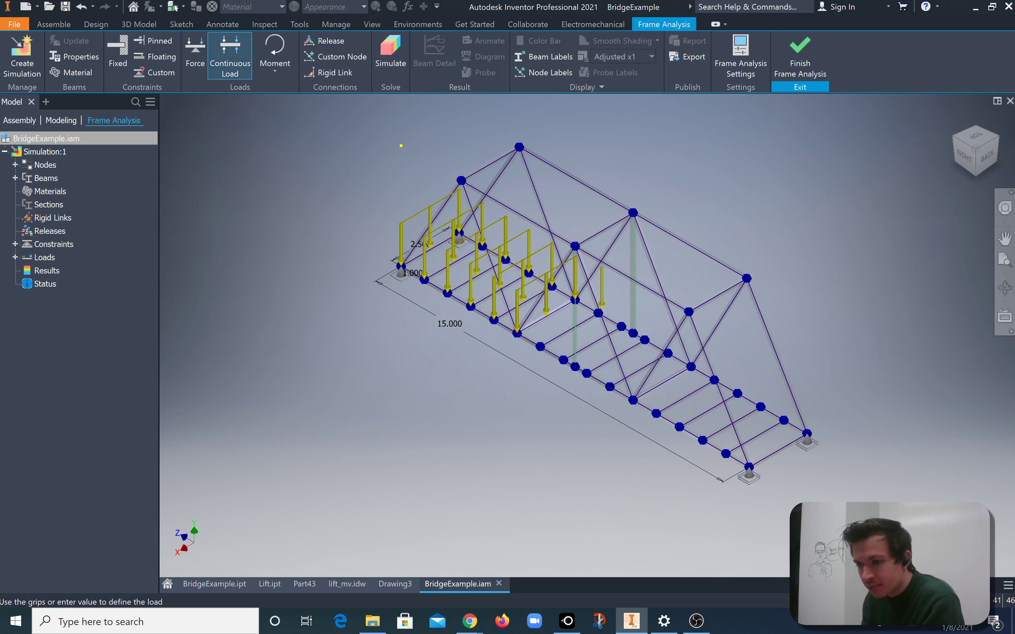
- Apply a 50 lbforce/in continuous load to each of the seventh and eighth deck cross beams, up to the bridge's middle
left_click(576, 325)
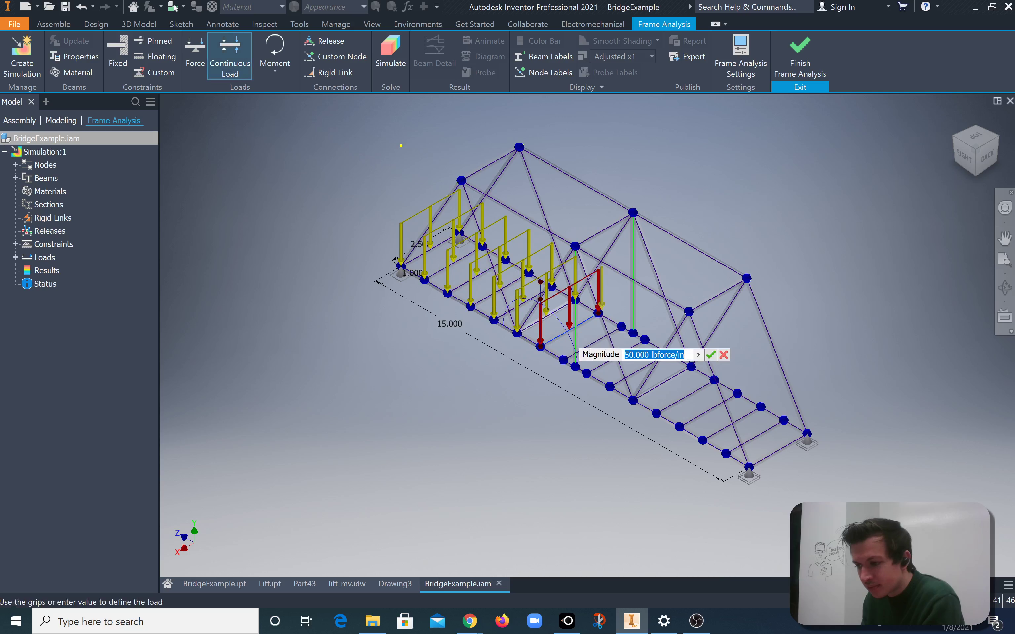
left_click(710, 355)
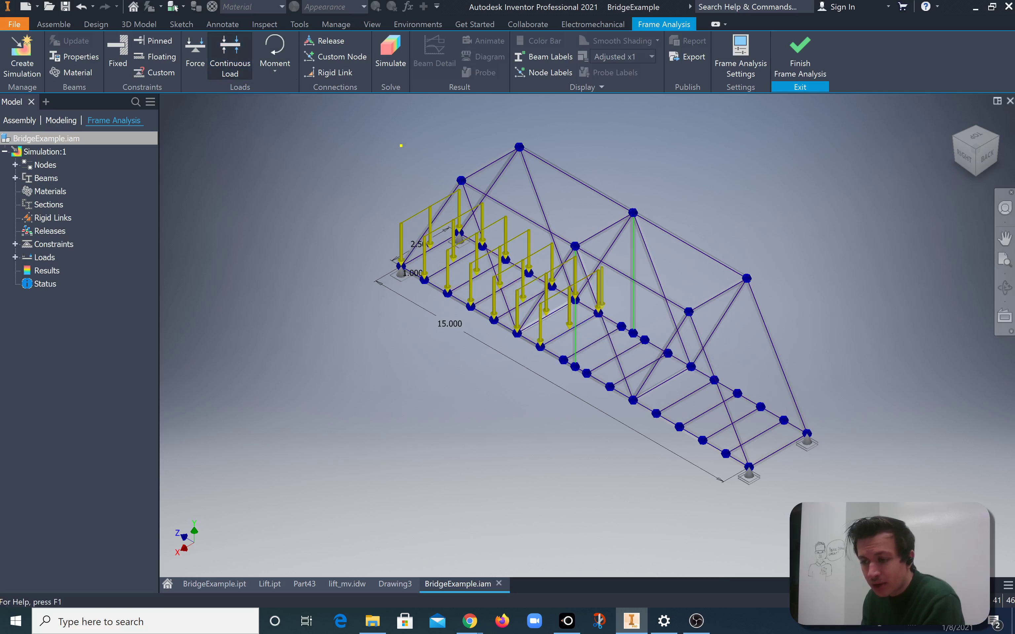
left_click(235, 56)
left_click(608, 362)
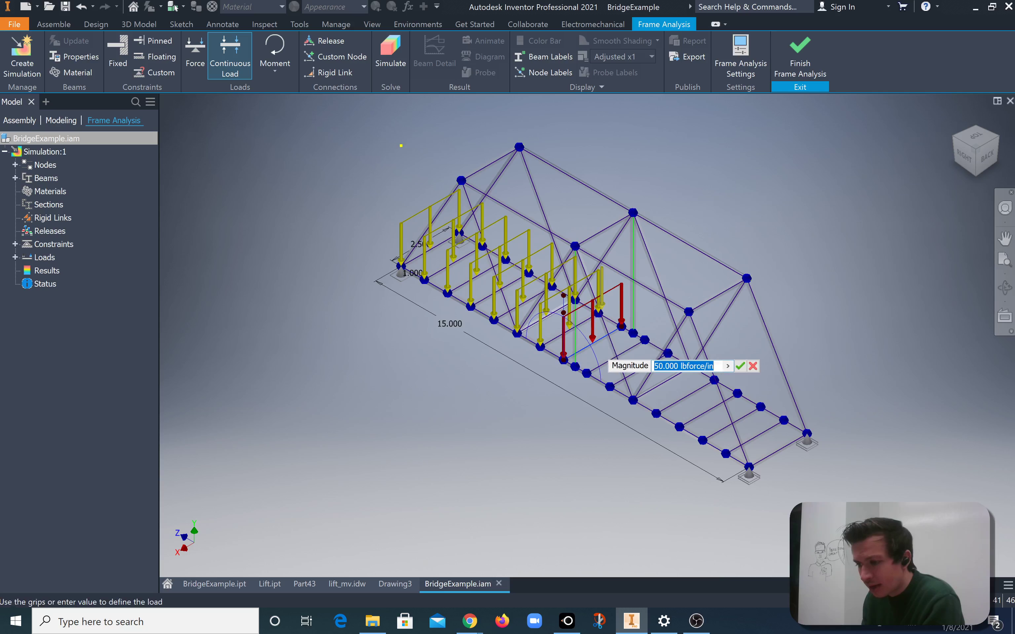
left_click(740, 365)
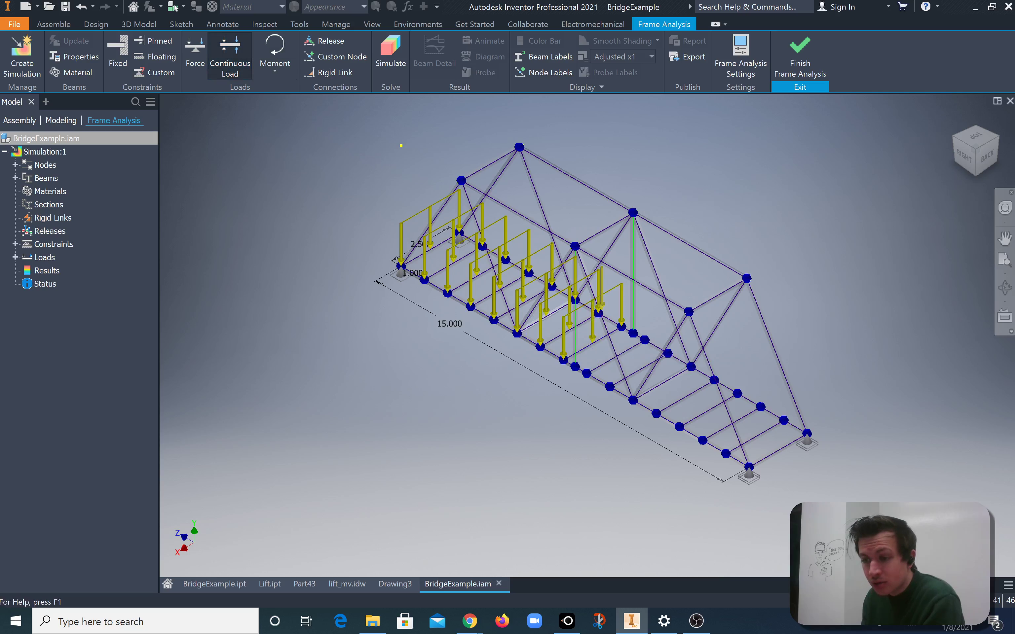
- Apply a 50 lbforce/in continuous load to each of the ninth and tenth deck cross beams, just past the bridge's middle
left_click(235, 57)
left_click(621, 376)
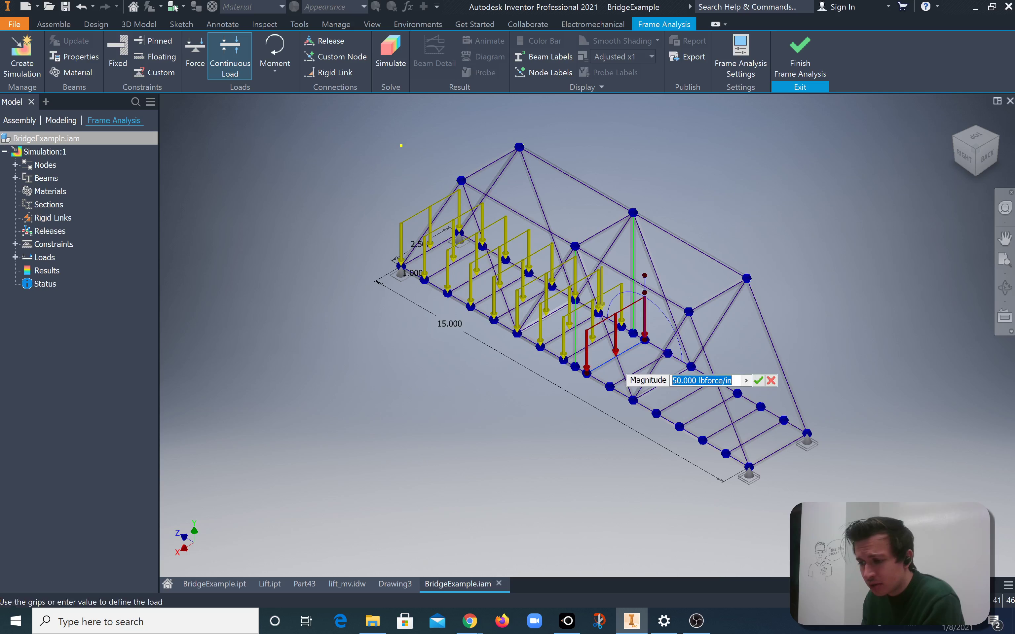
left_click(230, 56)
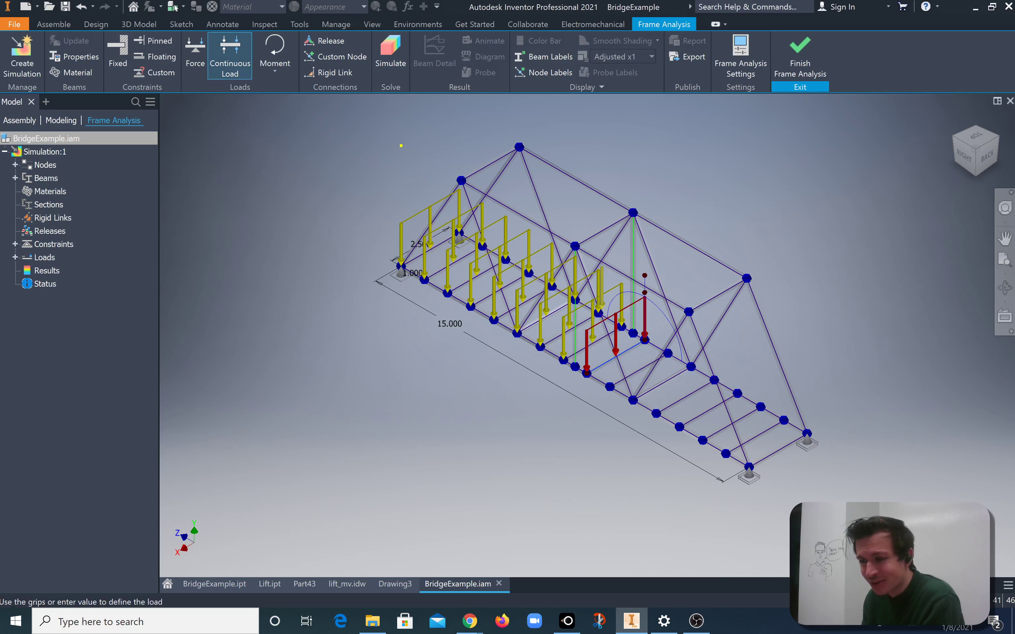
left_click(664, 390)
key("Return")
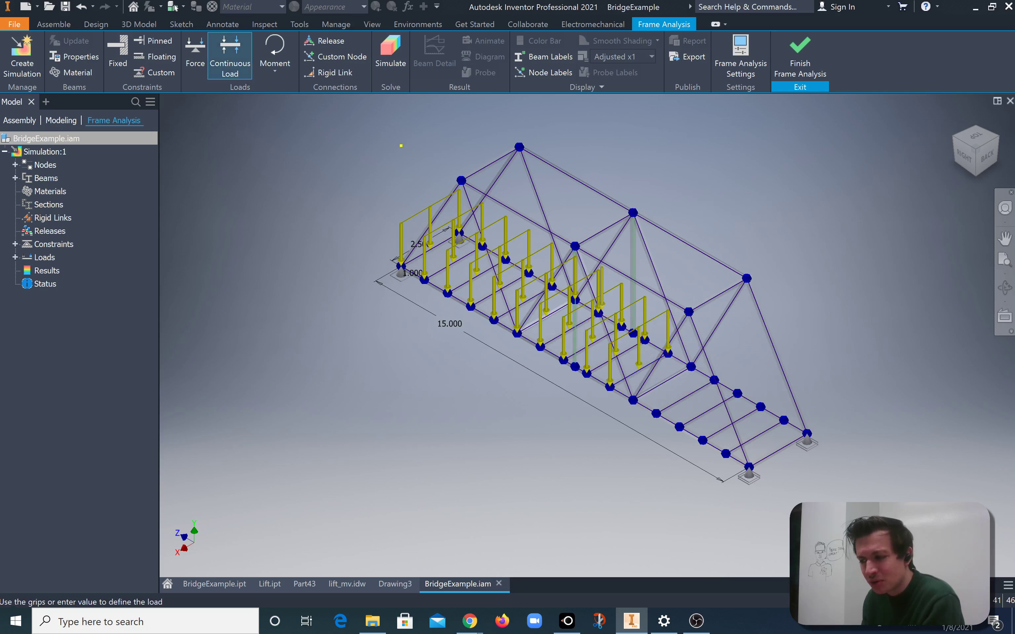
- Apply a 50 lbforce/in continuous load to each of the eleventh and twelfth deck cross beams from the 2.500 end
left_click(230, 57)
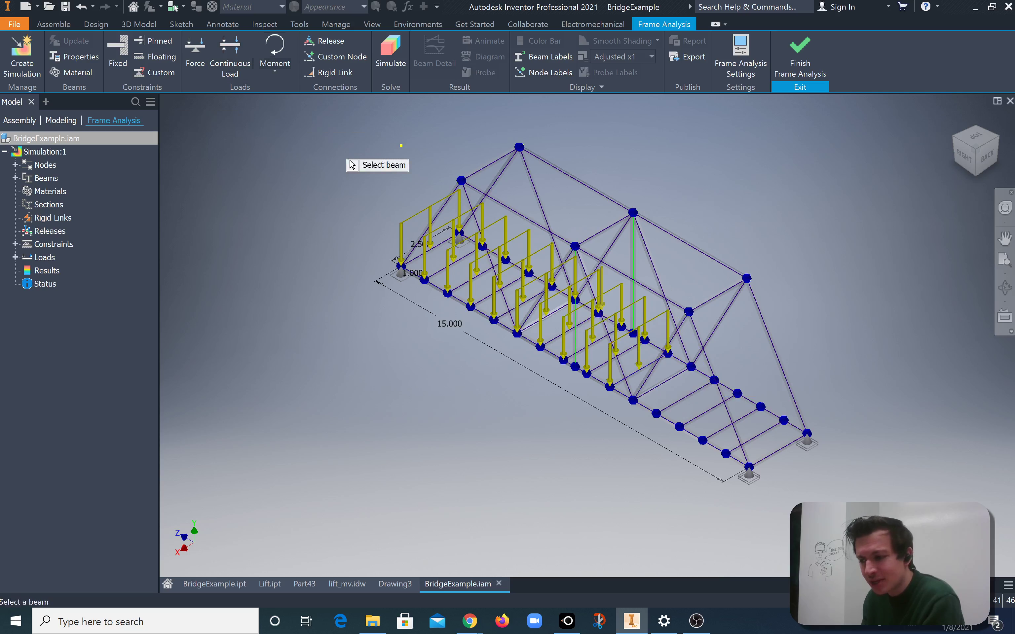
left_click(685, 392)
key("Return")
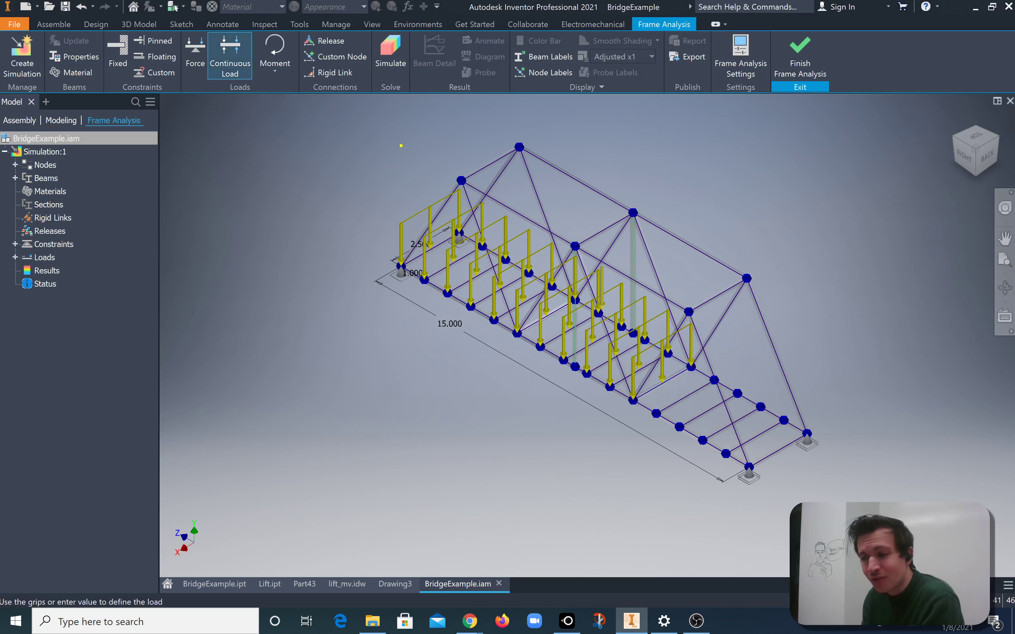
left_click(230, 56)
left_click(716, 407)
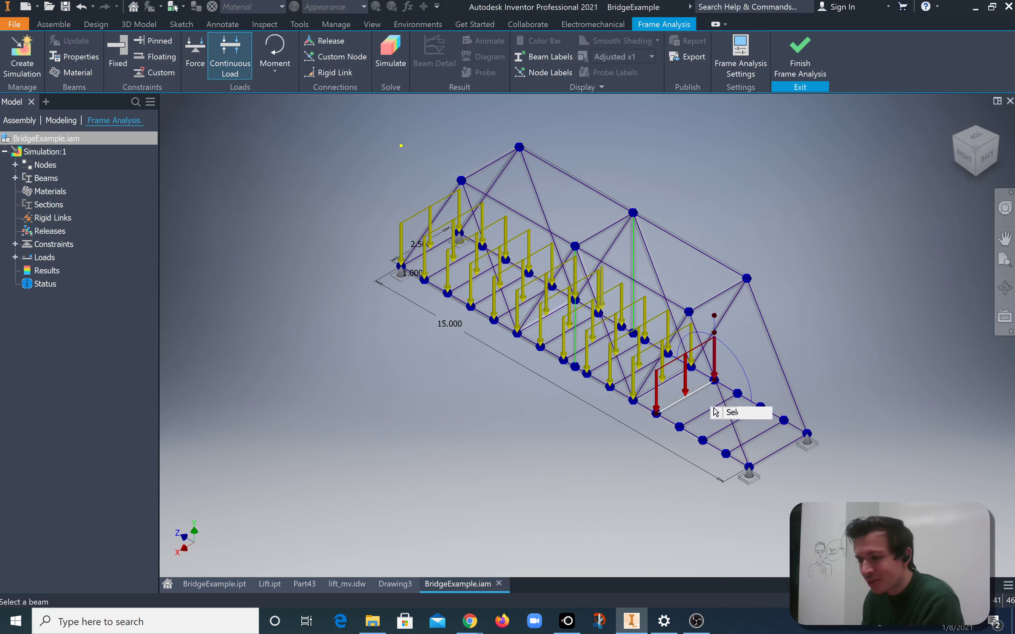
key("Return")
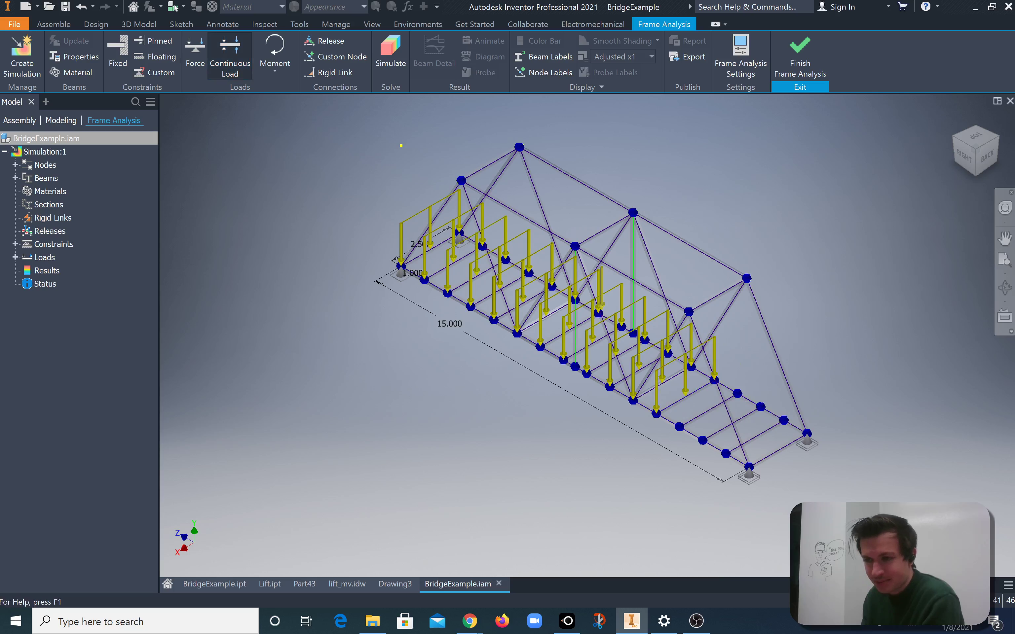
- Apply a 50 lbforce/in continuous load to each of the thirteenth, fourteenth and fifteenth deck cross beams, leaving only the far end cross beam
left_click(712, 409)
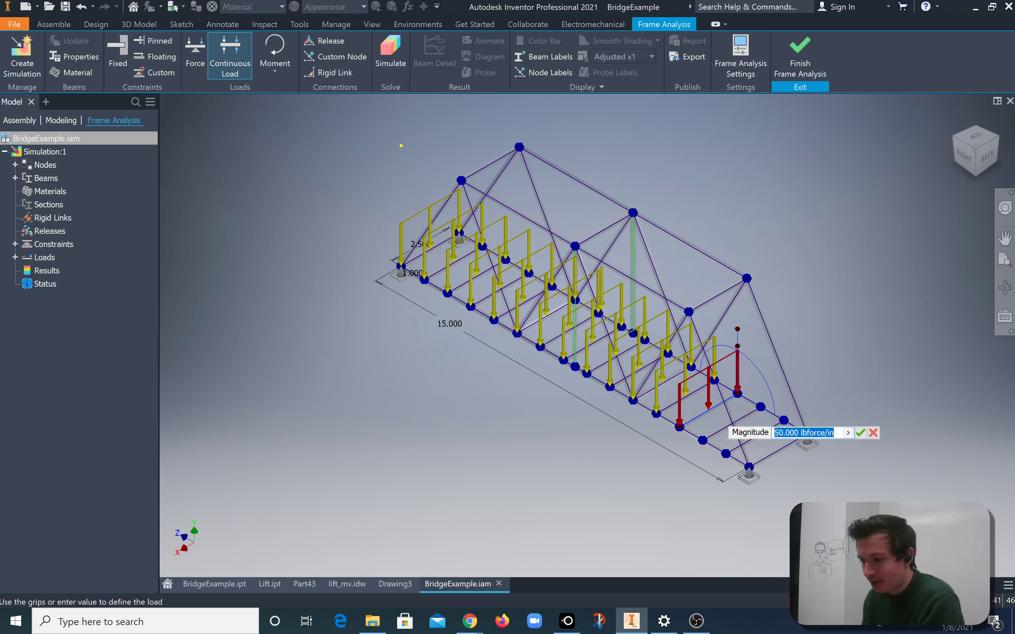
key("Return")
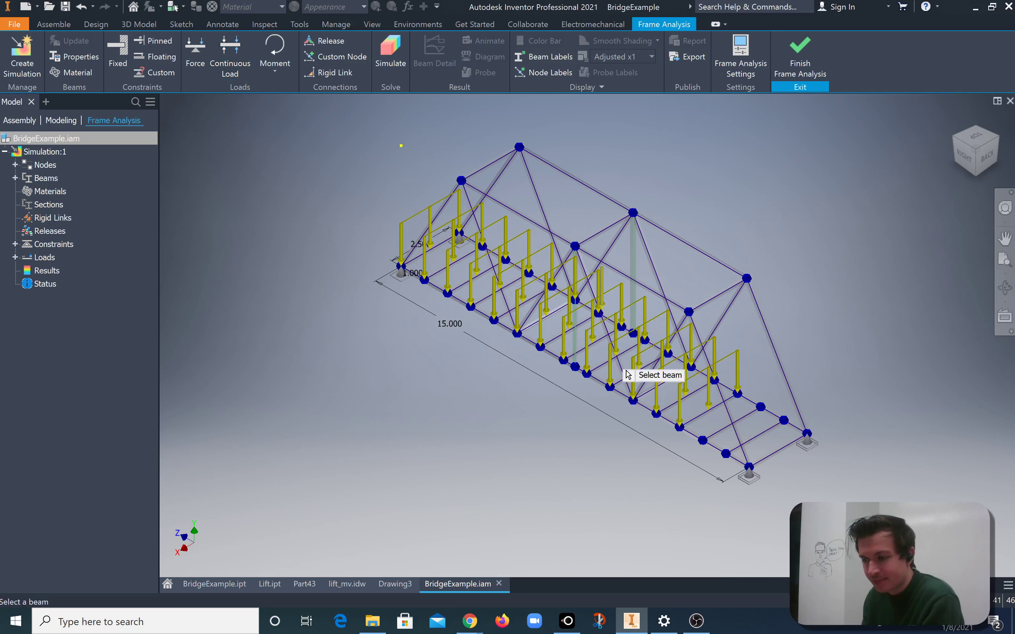
left_click(736, 421)
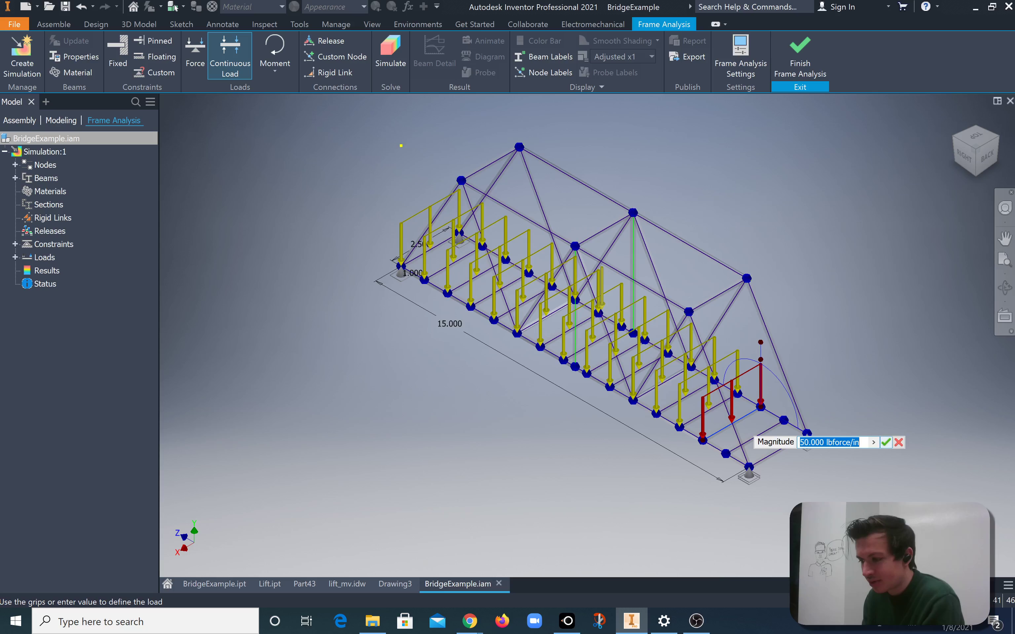
left_click(887, 442)
left_click(235, 56)
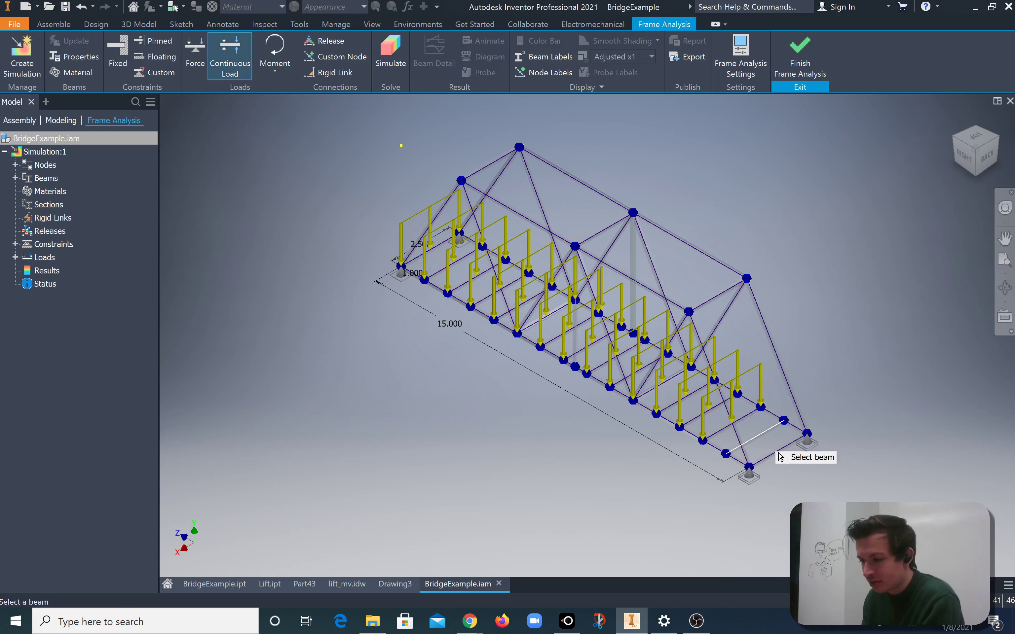
left_click(753, 438)
left_click(898, 458)
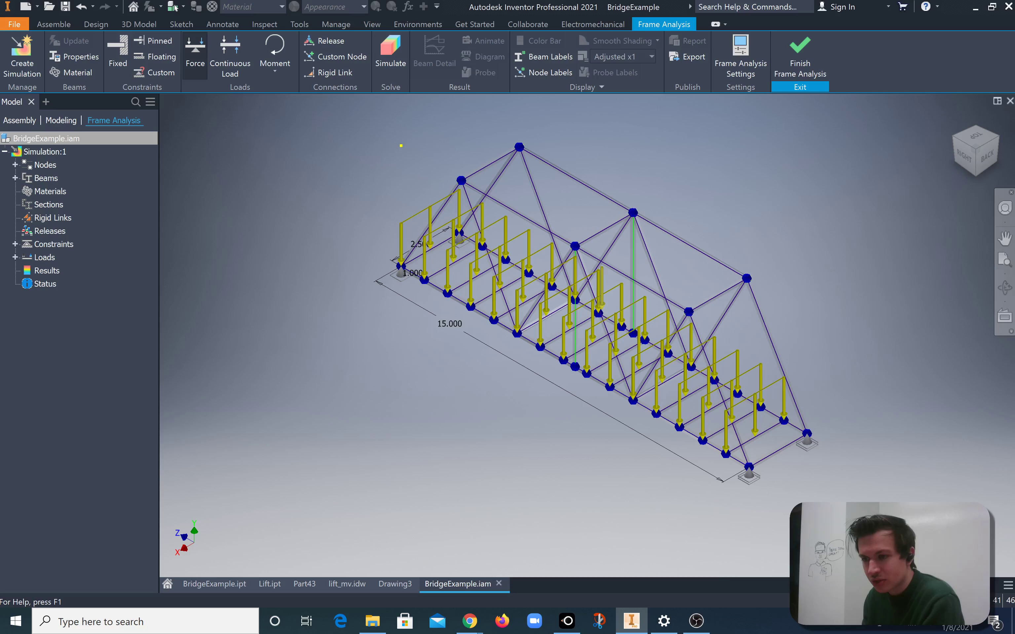
- Apply a 50 lbforce/in continuous load to the last deck cross beam at the far end of the bridge
left_click(229, 59)
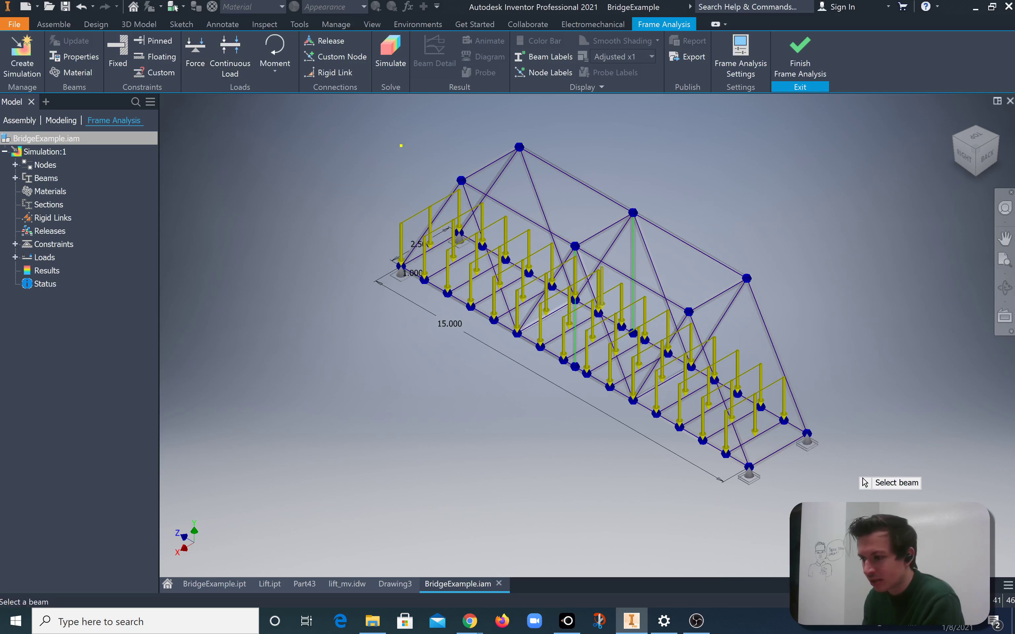
left_click(809, 468)
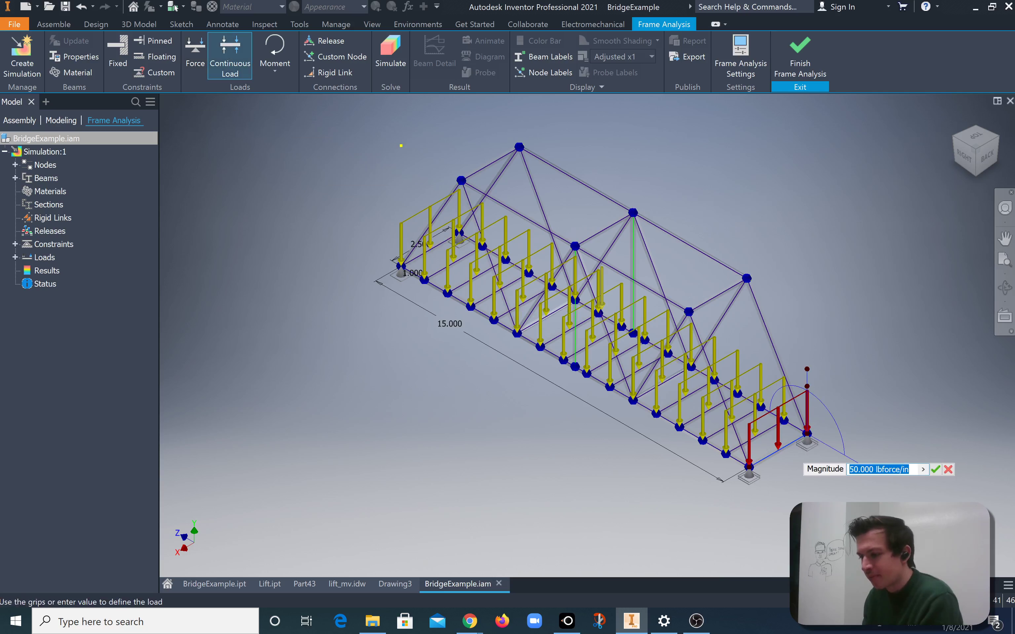
key("Return")
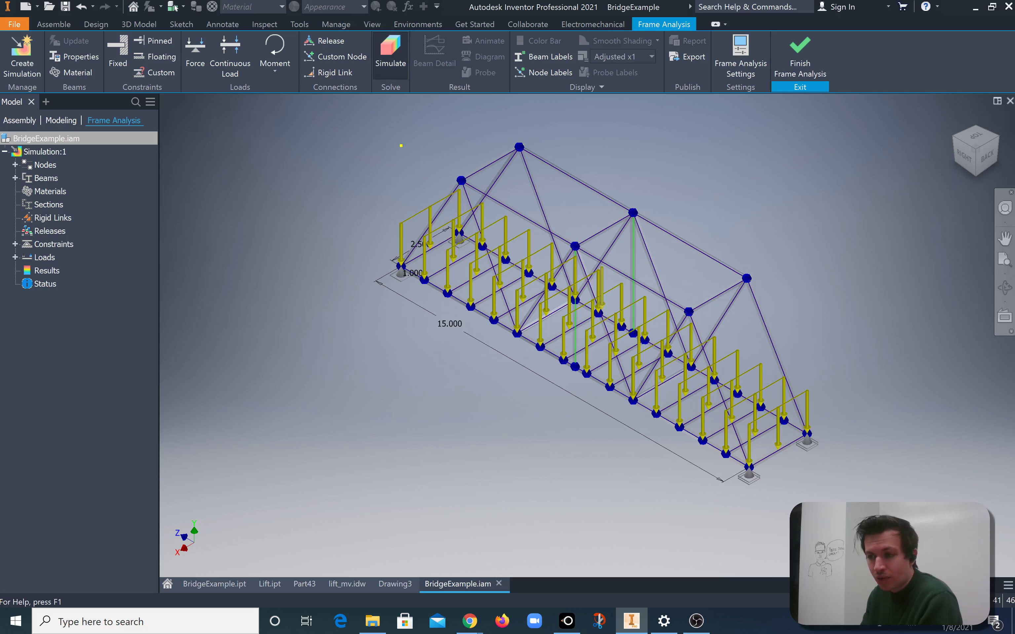
- Run the frame simulation and examine the bridge's displacement result from the right side and in isometric view
left_click(391, 55)
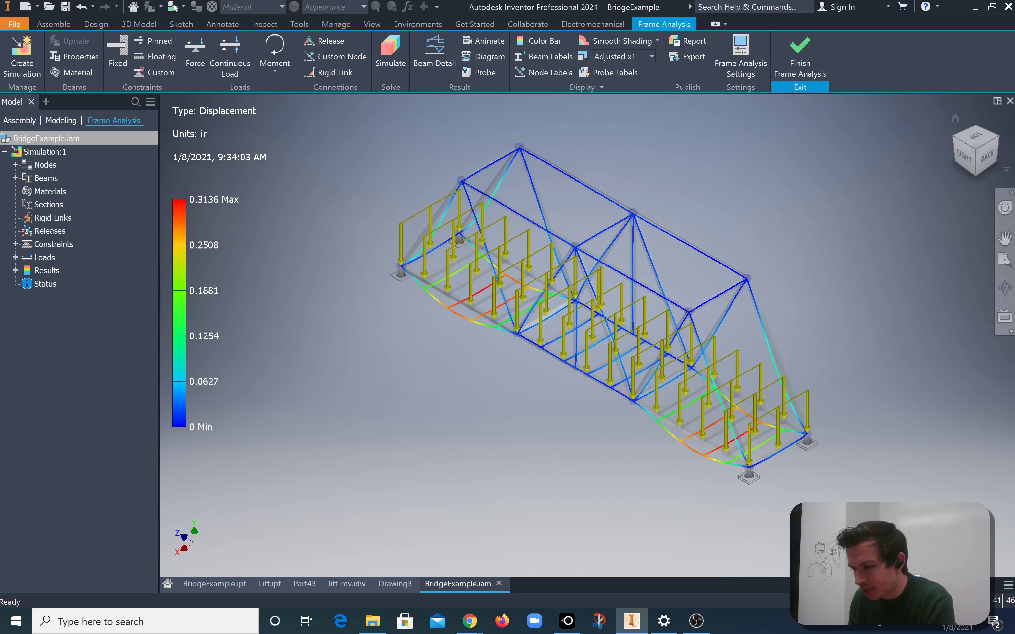
left_click(964, 155)
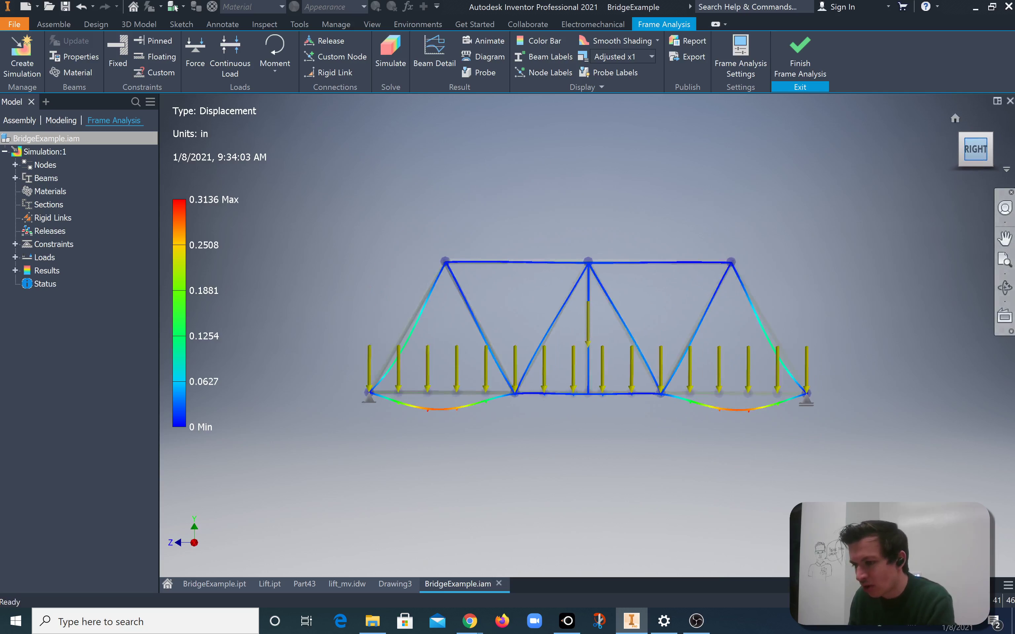
scroll(545, 322, "up", 4)
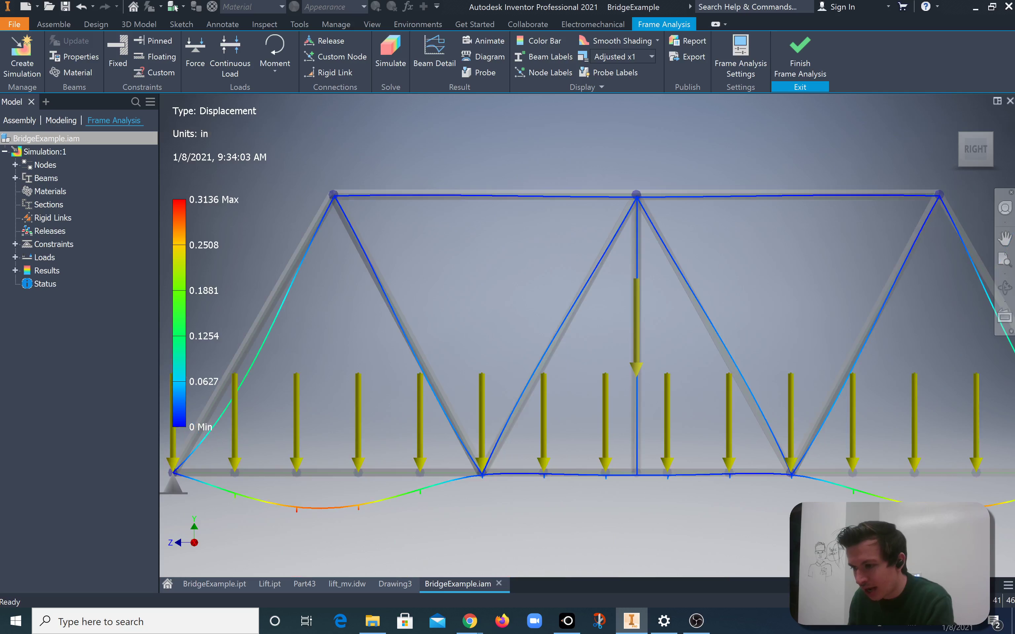
scroll(754, 291, "down", 3)
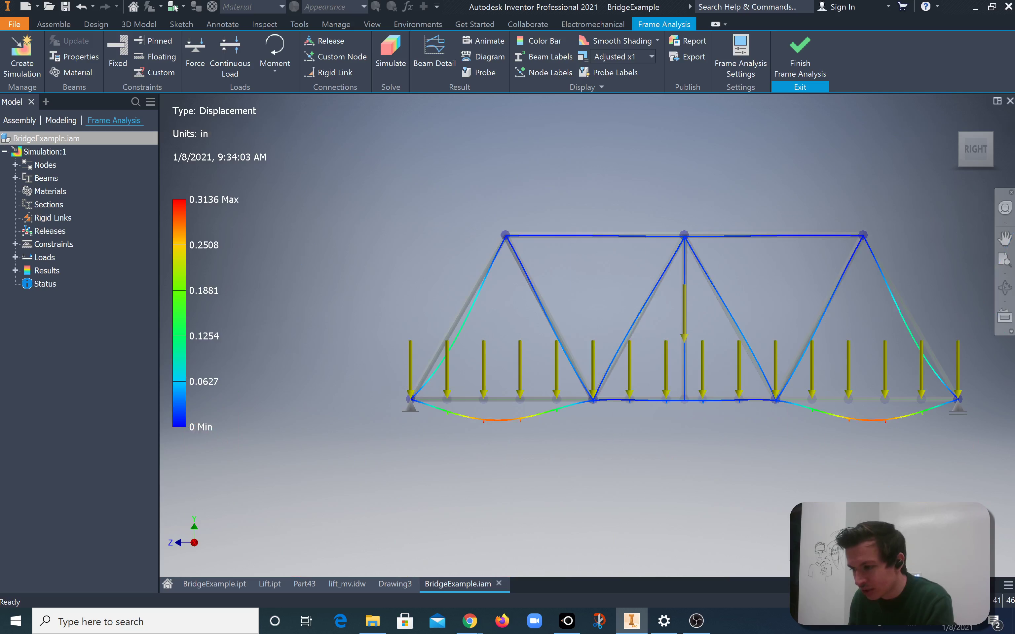
left_click(990, 135)
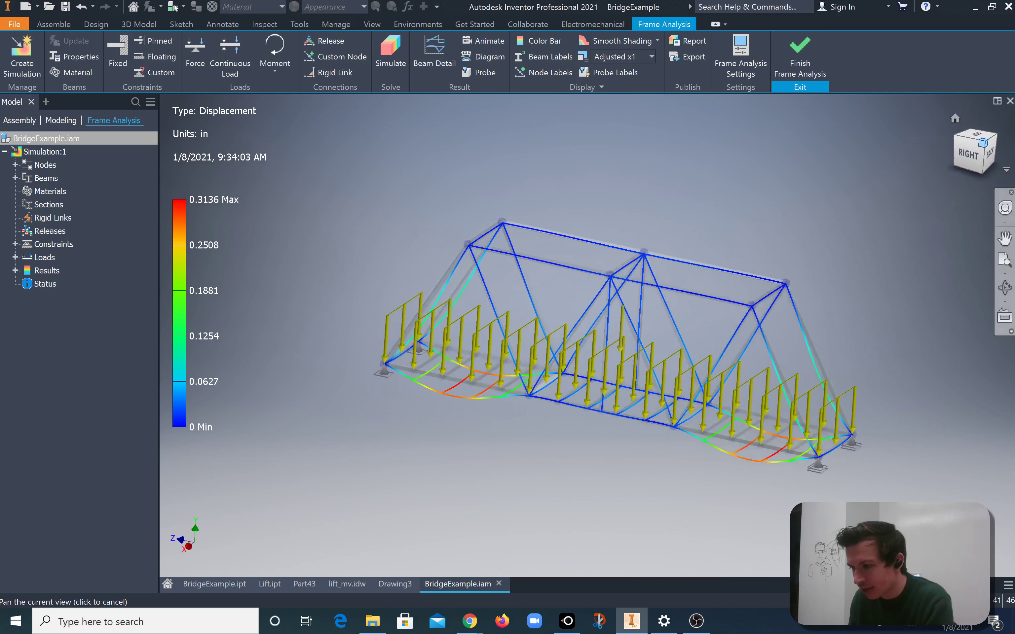
scroll(616, 289, "up", 5)
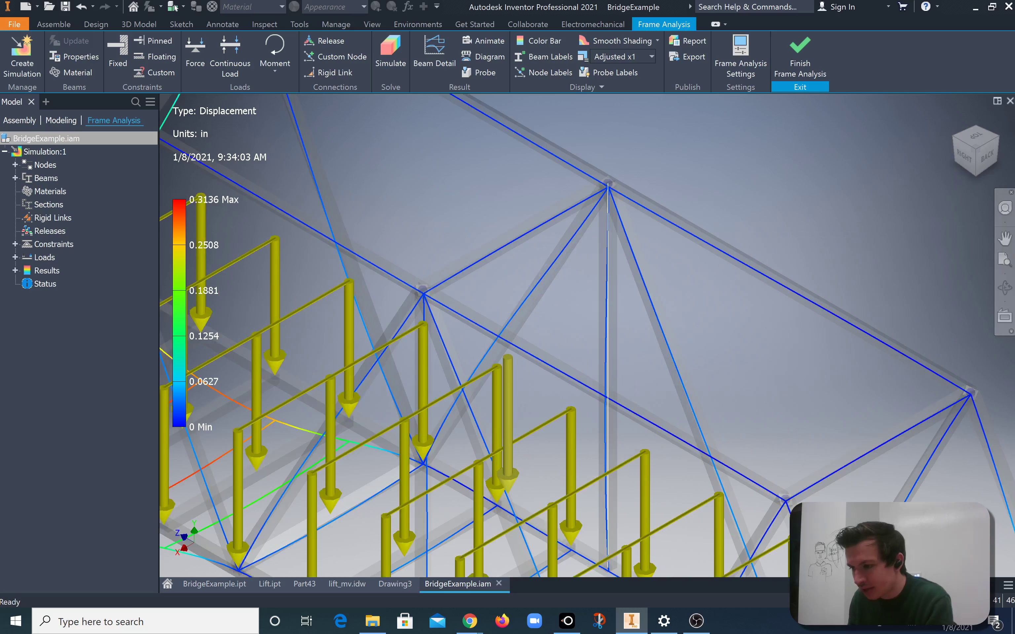
scroll(608, 254, "down", 5)
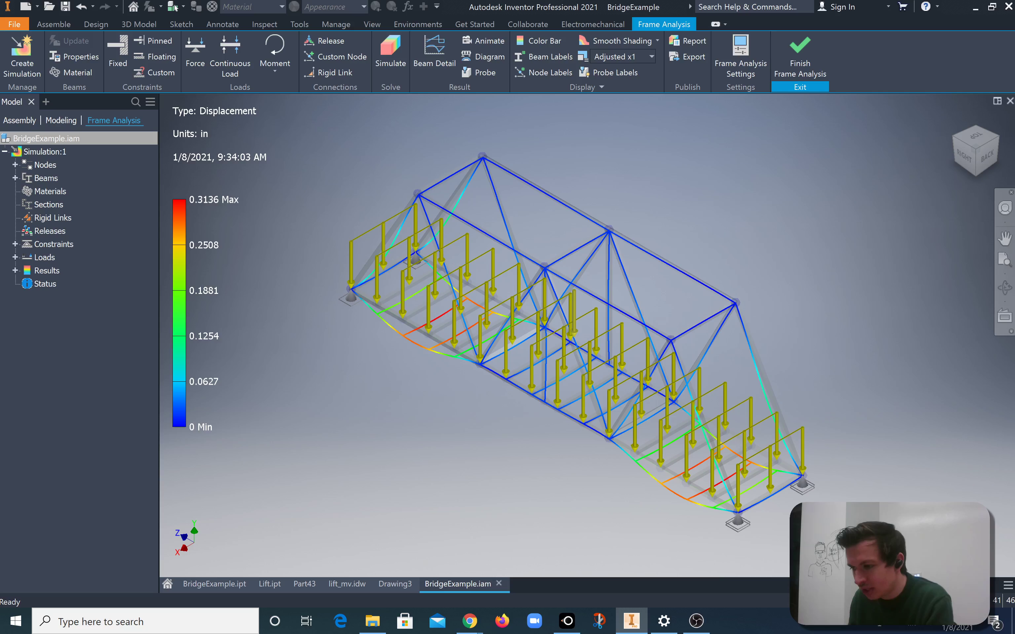
left_click(964, 156)
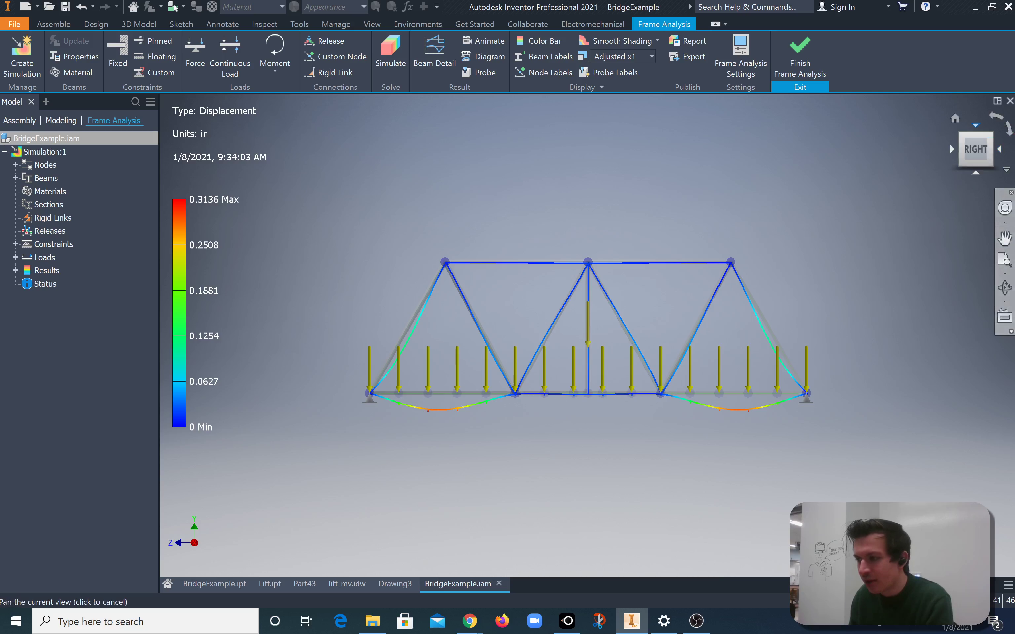
left_click(990, 135)
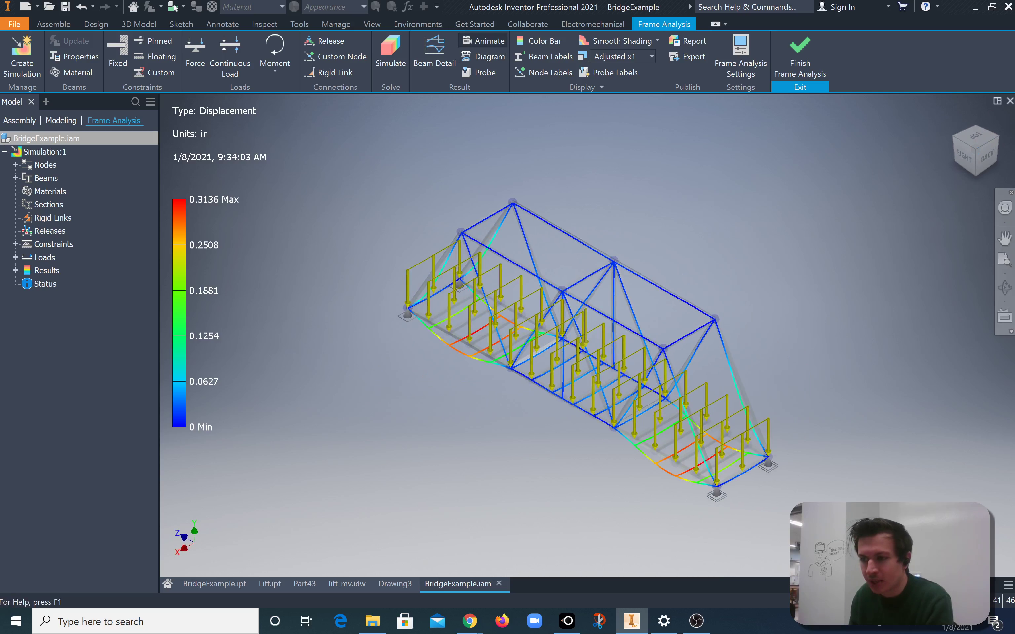
- Animate the displacement result at normal speed with 10 steps and the original shape shown, viewing the bridge from the right side
left_click(483, 40)
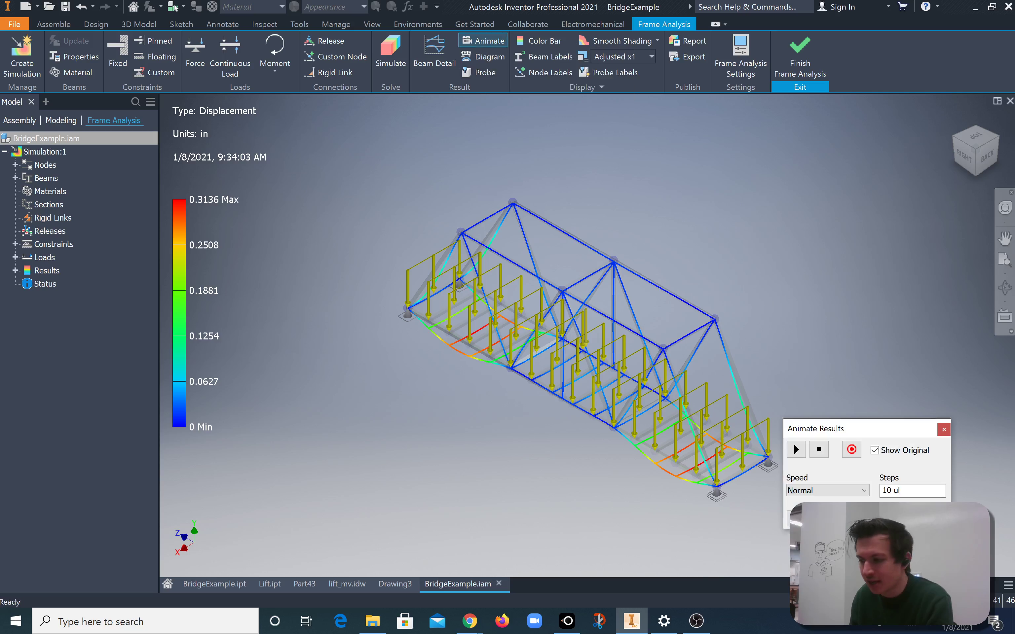
left_click(796, 449)
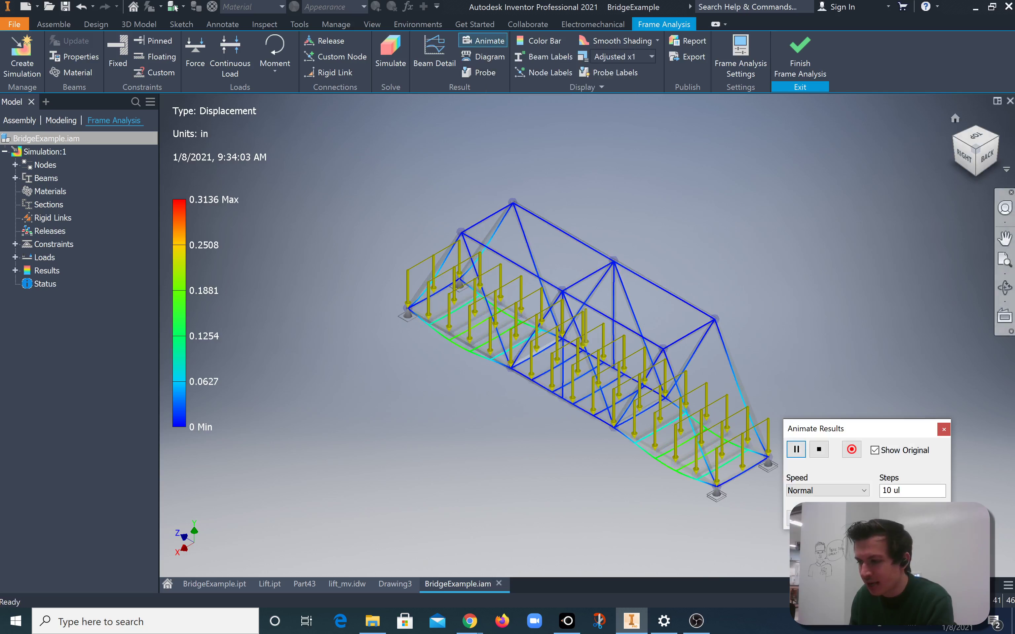
left_click(965, 156)
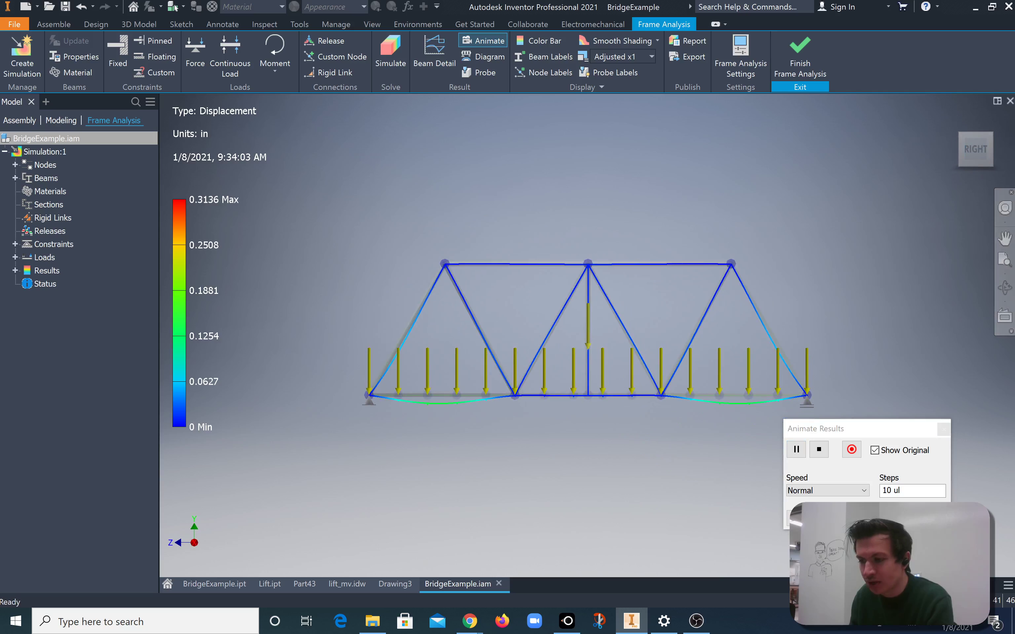